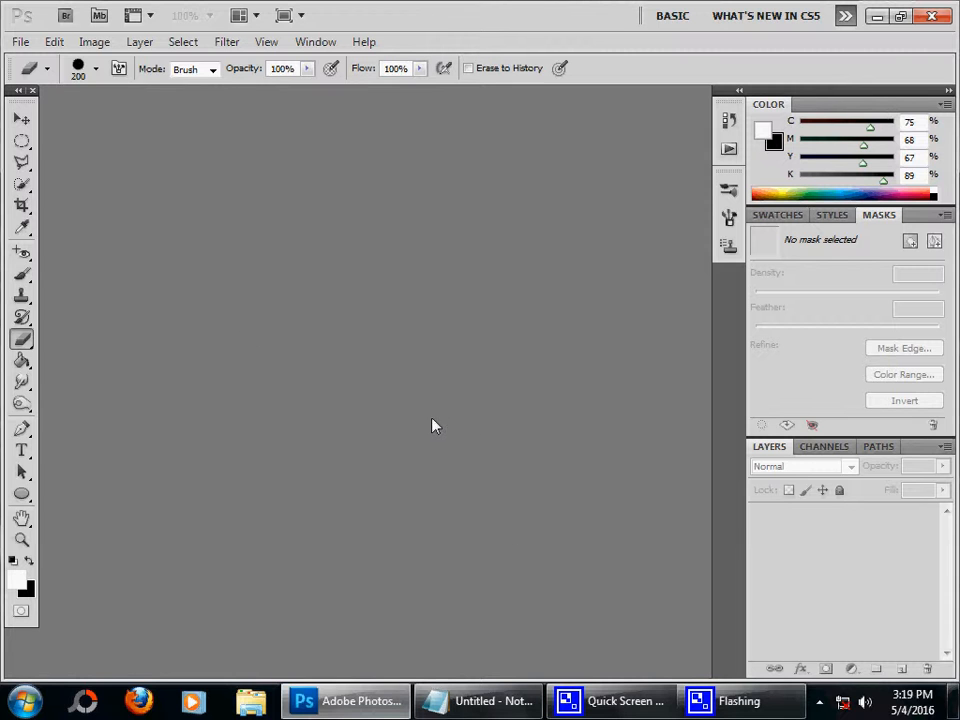
pyautogui.click(96, 69)
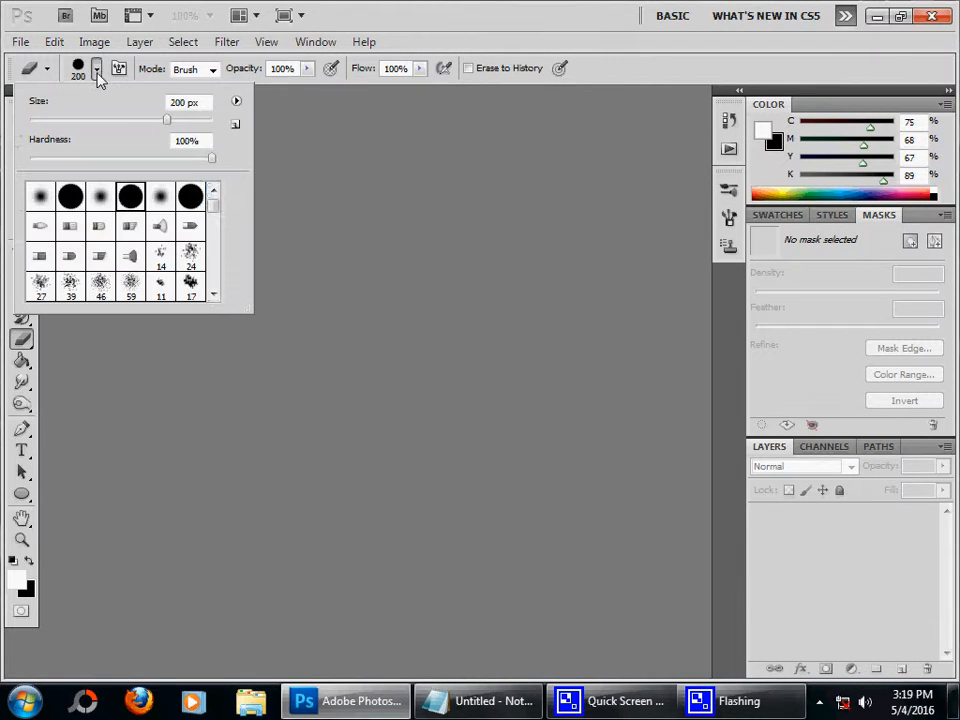
pyautogui.moveTo(222, 199)
pyautogui.mouseDown()
pyautogui.moveTo(212, 251)
pyautogui.moveTo(339, 304)
pyautogui.mouseUp()
pyautogui.click(350, 292)
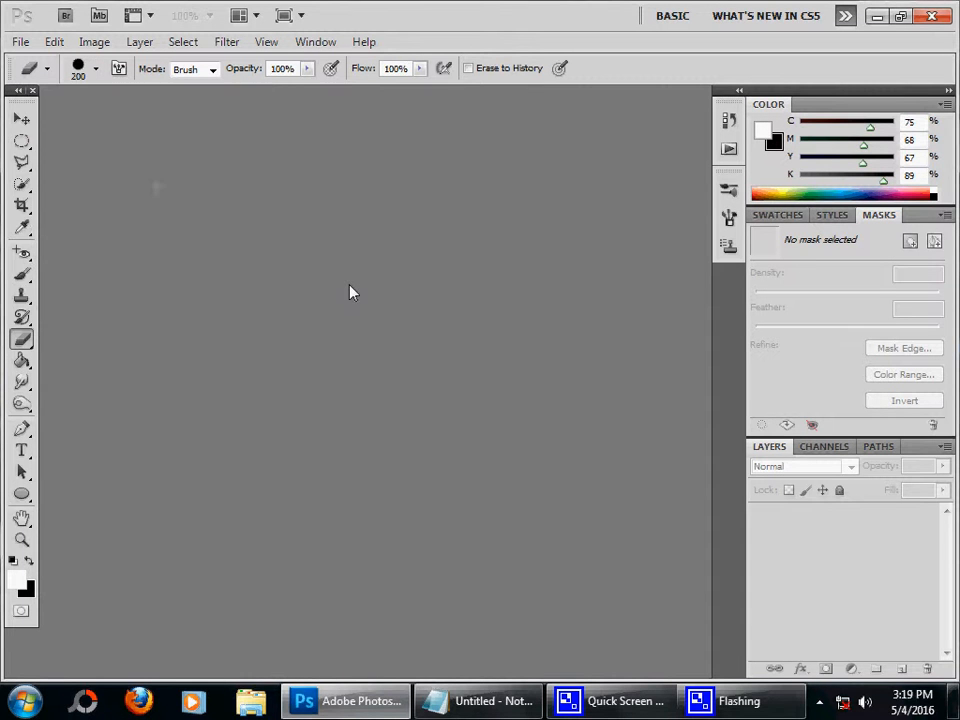
# Switch to Notepad to highlight the blog address belajar-photoshop-23.blogspot.com, and minimize the note
pyautogui.click(454, 703)
pyautogui.moveTo(385, 216); pyautogui.dragTo(121, 215)
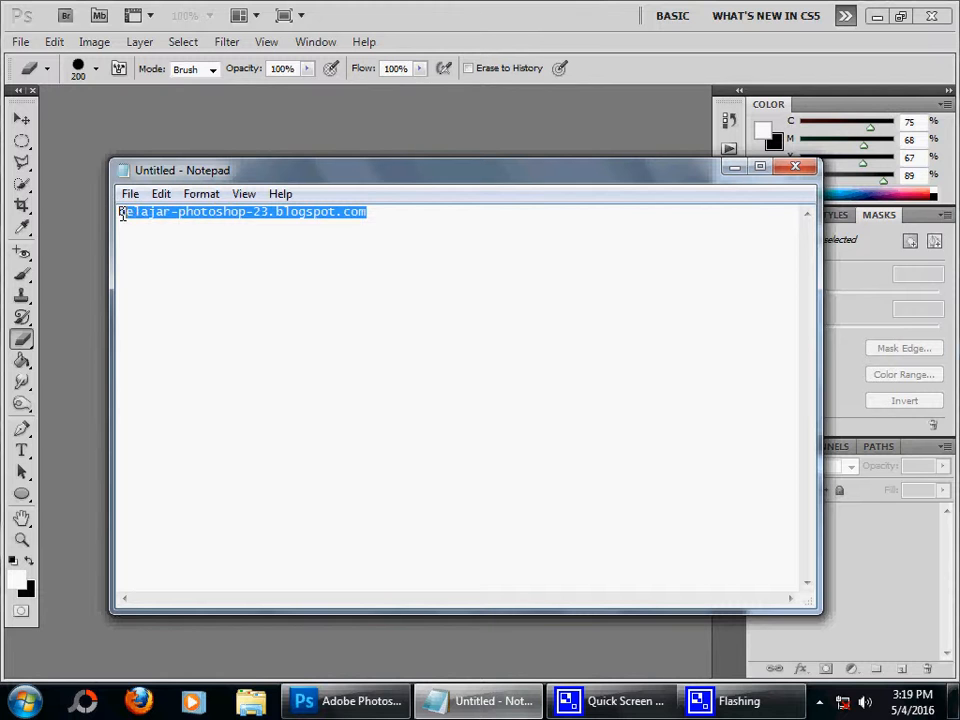
pyautogui.click(175, 239)
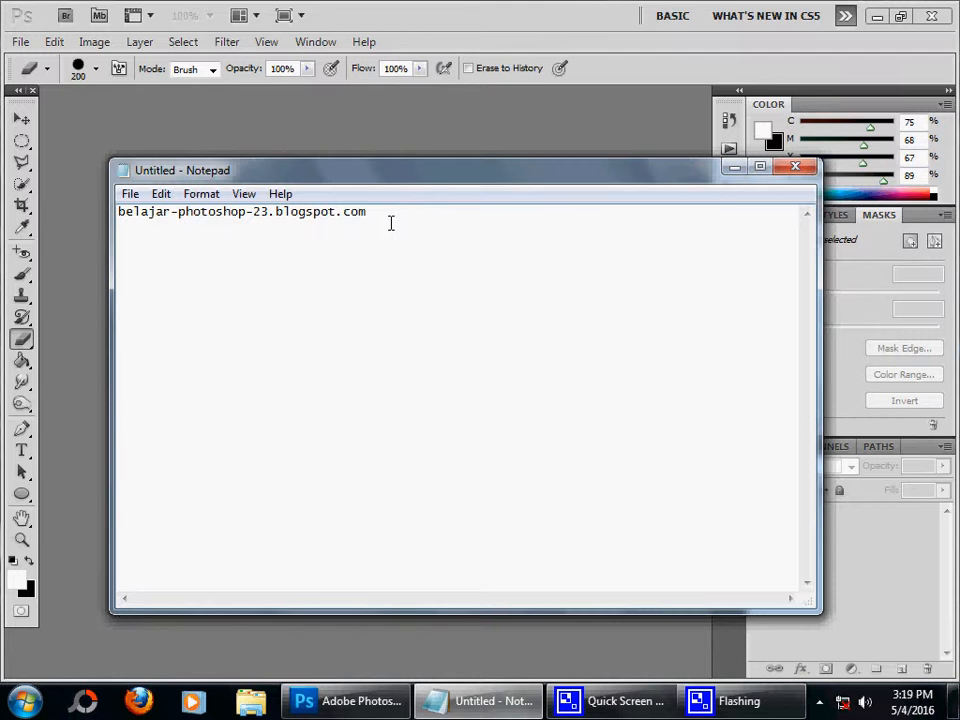
pyautogui.click(733, 166)
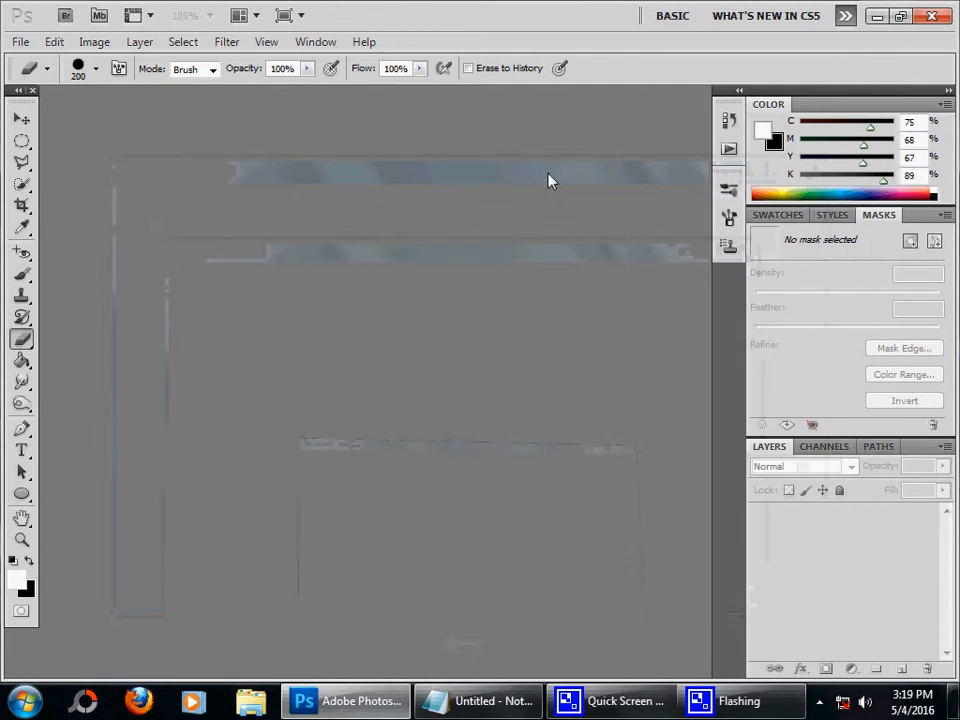
# Open the photo DSC_0313 of the man in the grey hoodie from the Setu Patok folder within IMAGE, JALAN-JALAN
pyautogui.doubleClick(548, 181)
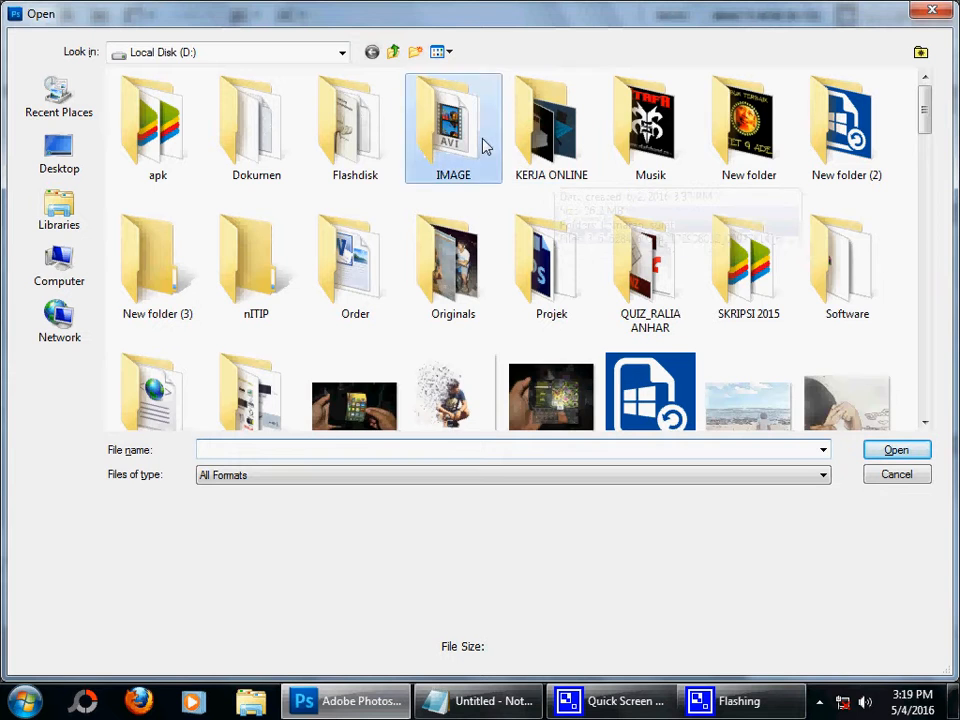
pyautogui.doubleClick(484, 148)
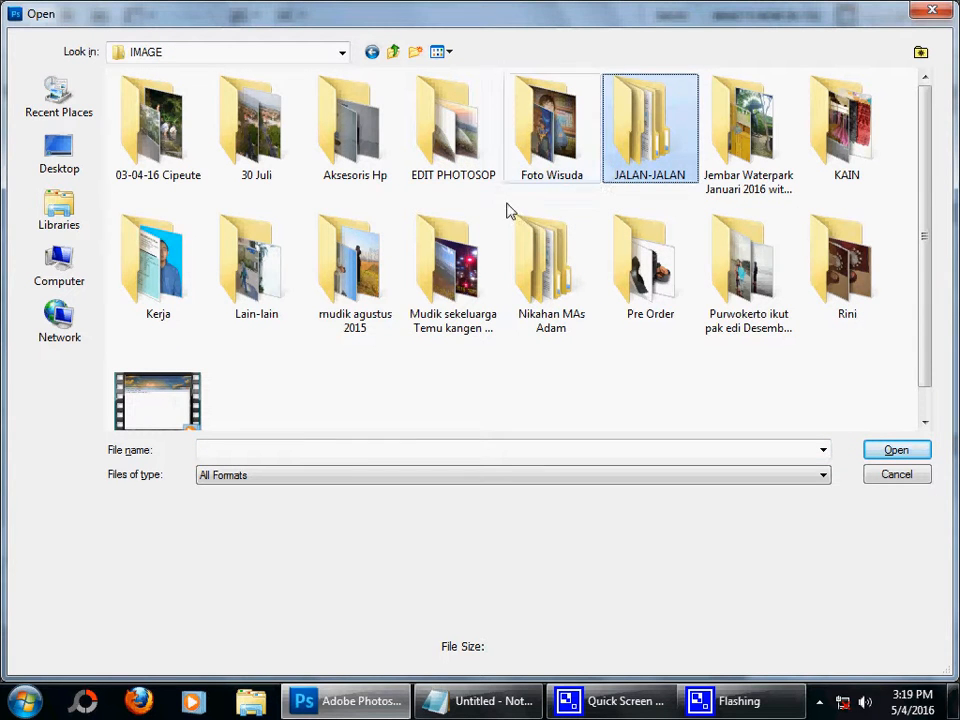
pyautogui.doubleClick(677, 171)
pyautogui.doubleClick(422, 155)
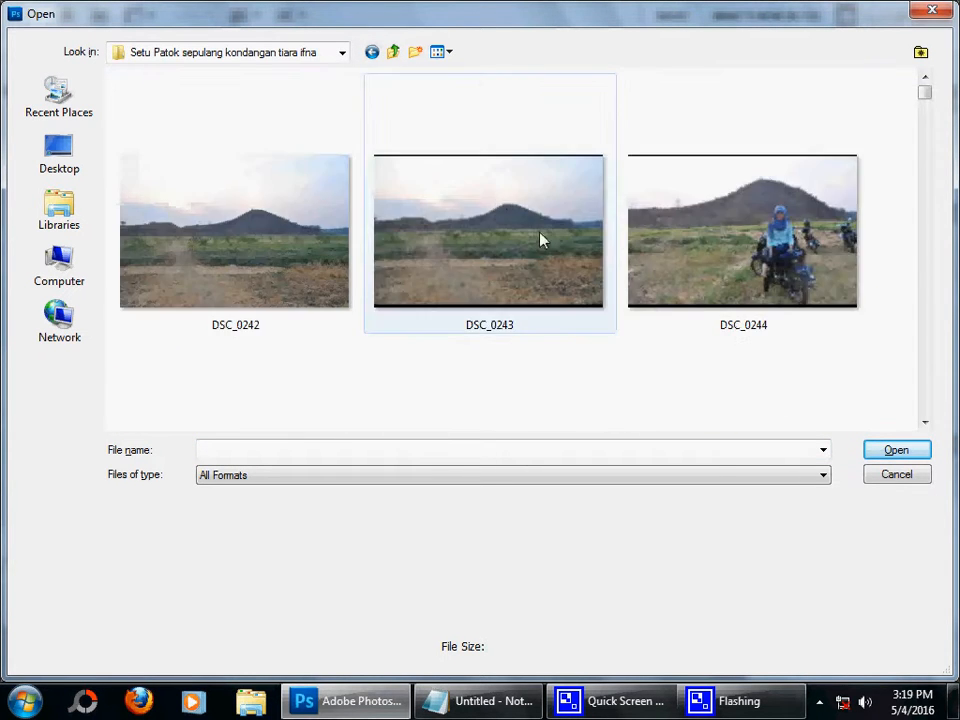
pyautogui.scroll(-10, 540, 240)
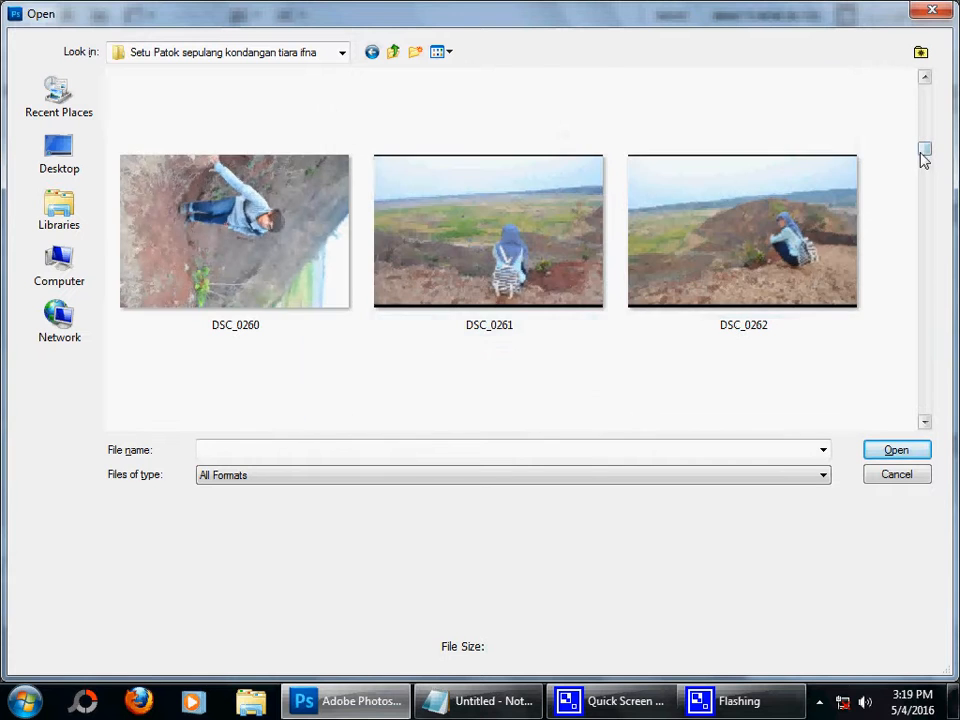
pyautogui.moveTo(926, 160); pyautogui.dragTo(930, 324)
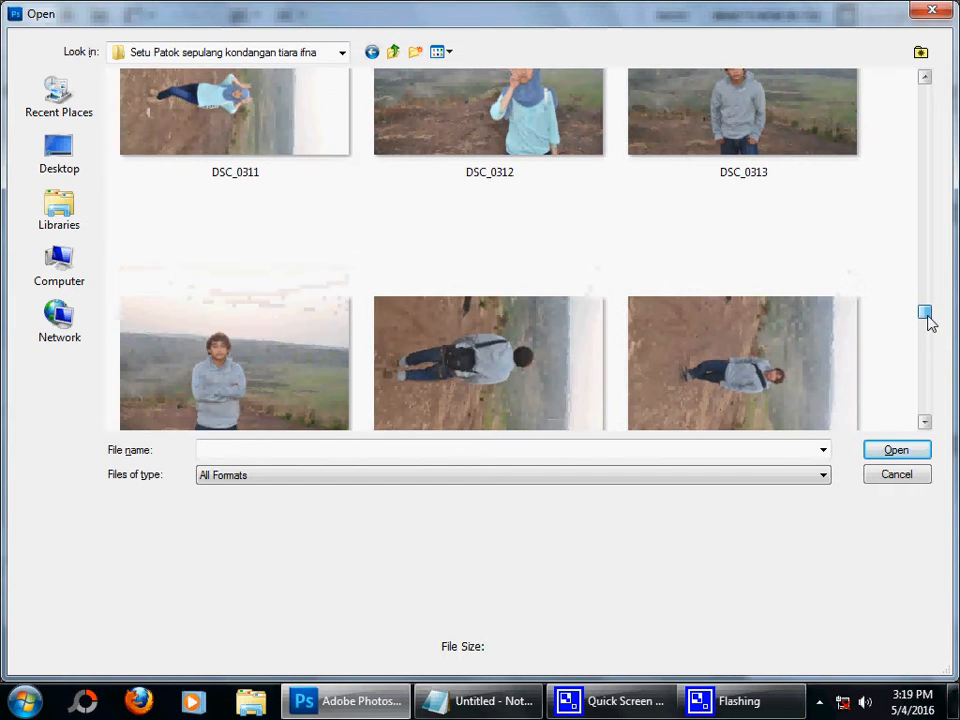
pyautogui.click(819, 214)
pyautogui.click(893, 451)
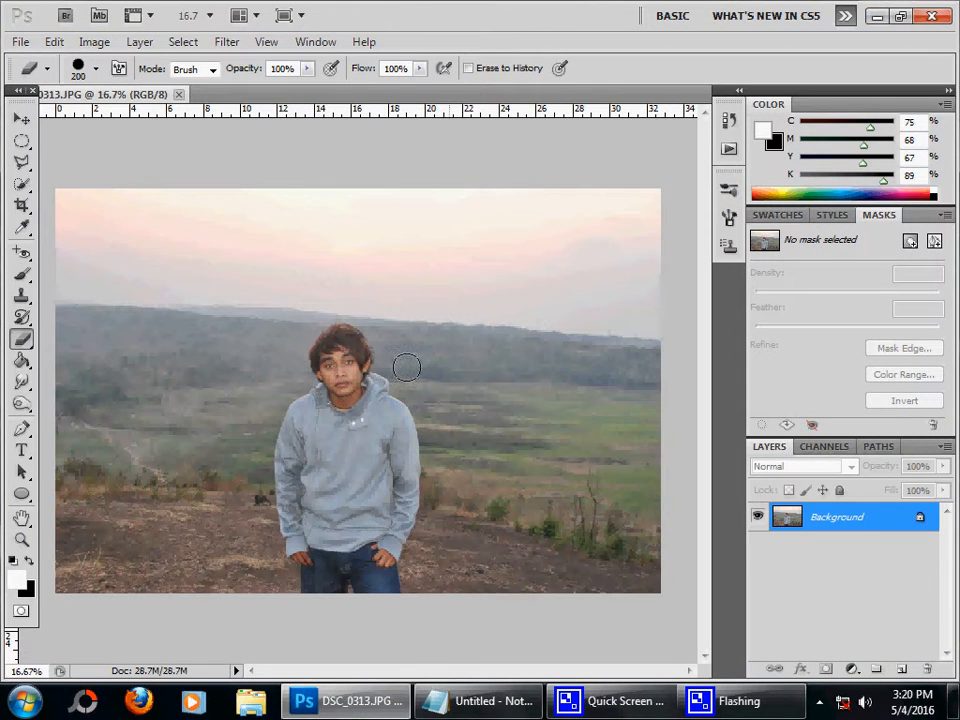
# Duplicate the Background layer twice and make the uppermost copy active
pyautogui.click(18, 121)
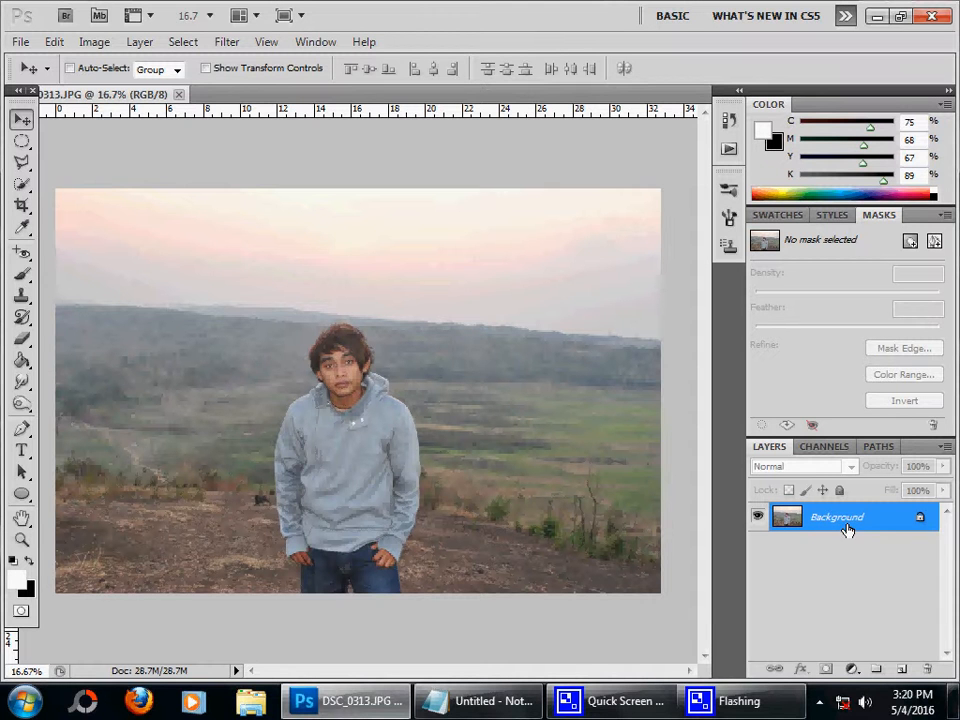
pyautogui.moveTo(834, 534)
pyautogui.mouseDown()
pyautogui.moveTo(840, 521)
pyautogui.moveTo(829, 522)
pyautogui.mouseUp()
pyautogui.hotkey('ctrl', 'j')
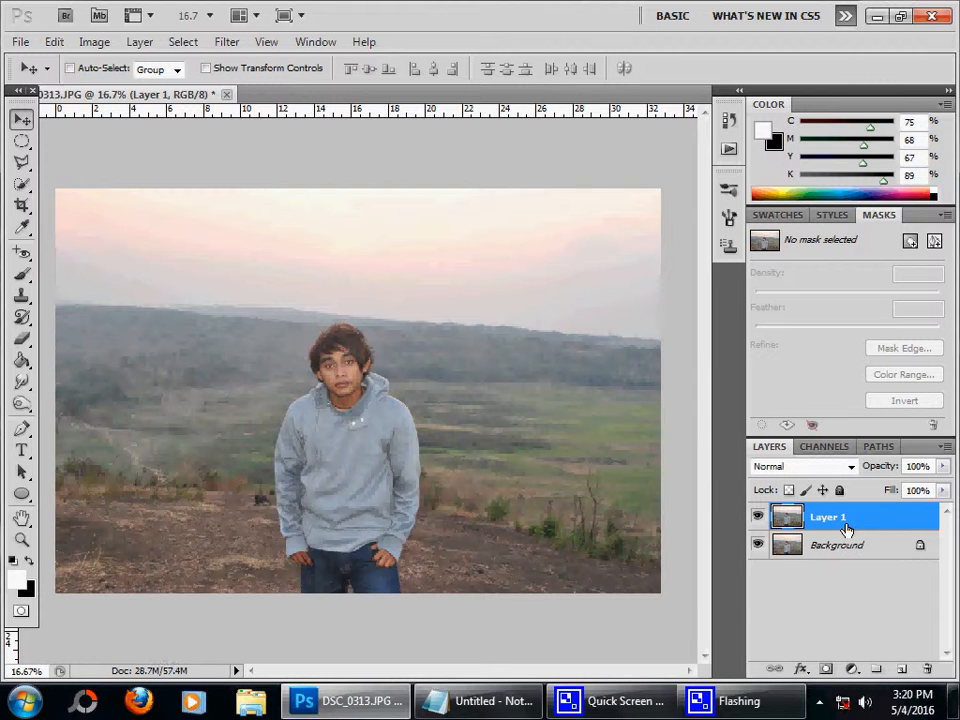
pyautogui.hotkey('ctrl', 'j')
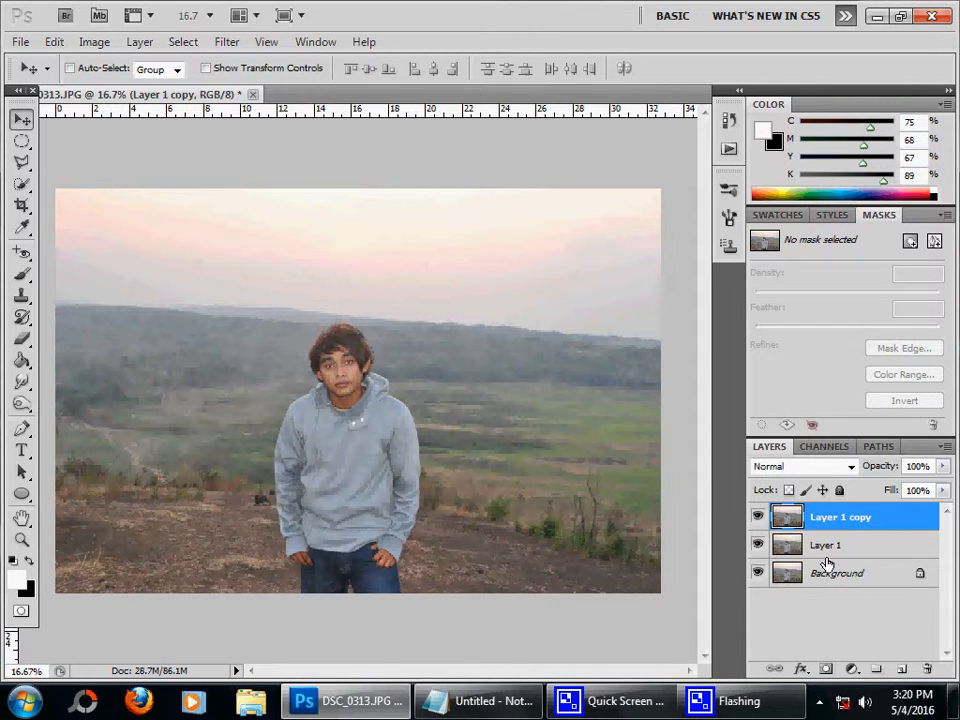
pyautogui.click(829, 540)
pyautogui.click(829, 518)
# Find the wing tips among the Brush tool presets and choose the lightest, outline-feathered 2055 px wing
pyautogui.click(23, 276)
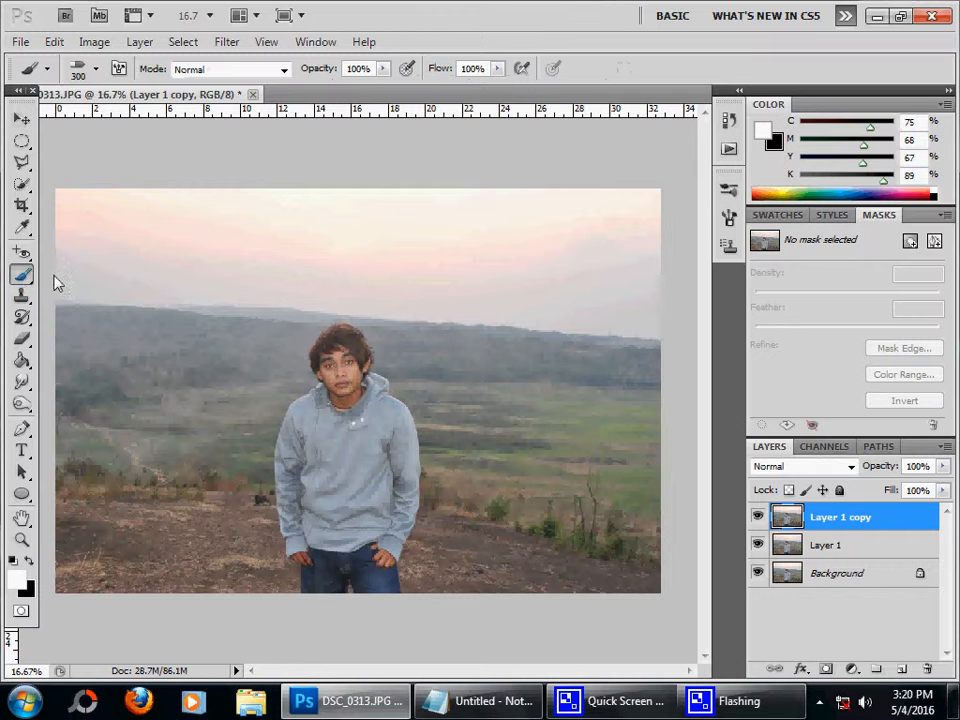
pyautogui.click(96, 69)
pyautogui.moveTo(217, 210)
pyautogui.mouseDown()
pyautogui.moveTo(210, 262)
pyautogui.moveTo(214, 198)
pyautogui.mouseUp()
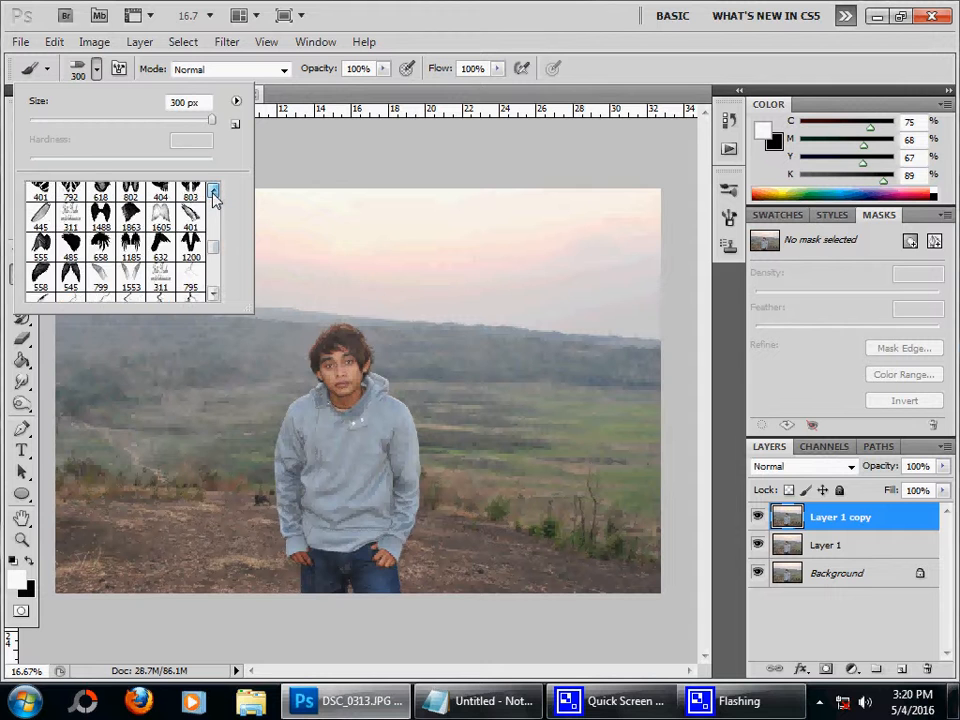
pyautogui.click(213, 194)
pyautogui.click(213, 194)
pyautogui.click(213, 194)
pyautogui.click(213, 194)
pyautogui.click(213, 194)
pyautogui.click(213, 194)
pyautogui.click(213, 194)
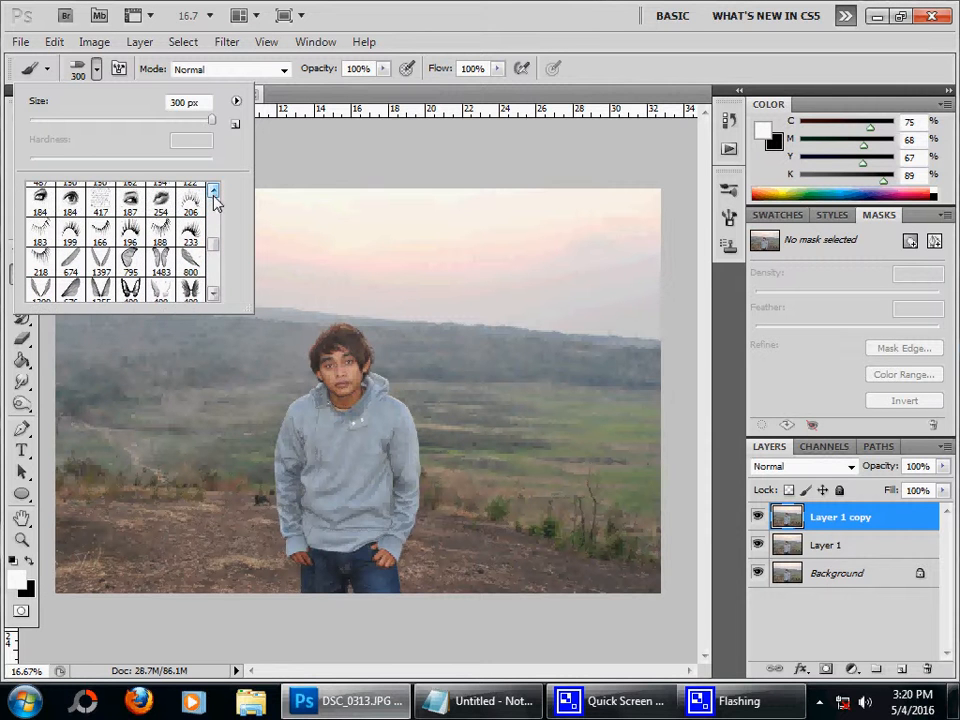
pyautogui.click(213, 293)
pyautogui.click(213, 293)
pyautogui.click(213, 293)
pyautogui.click(213, 293)
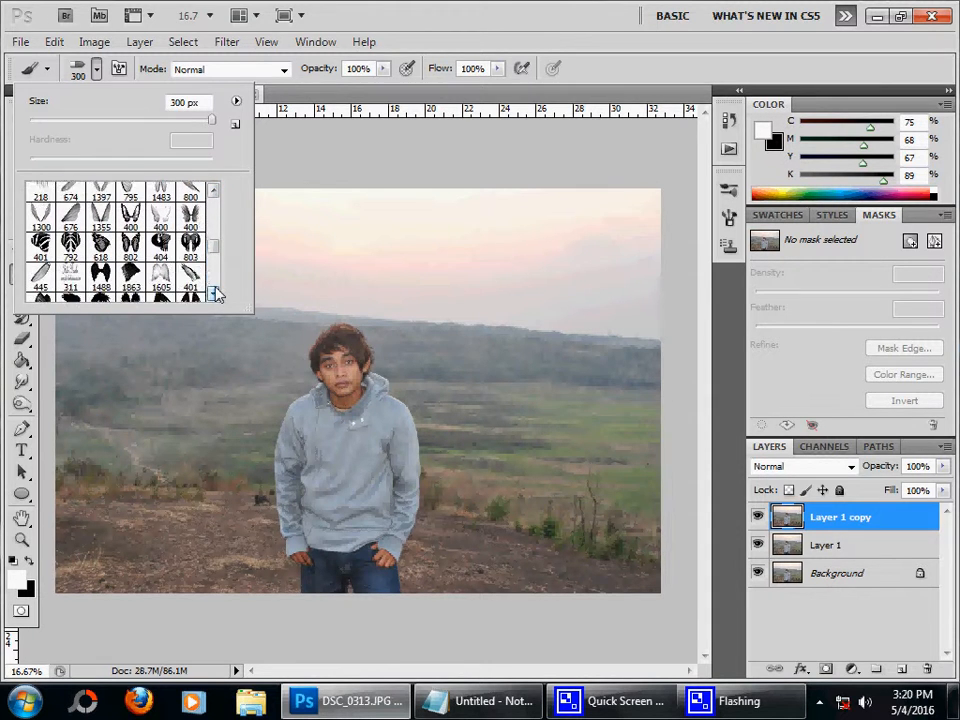
pyautogui.click(214, 293)
pyautogui.click(214, 293)
pyautogui.click(214, 293)
pyautogui.click(214, 293)
pyautogui.moveTo(211, 249); pyautogui.dragTo(212, 218)
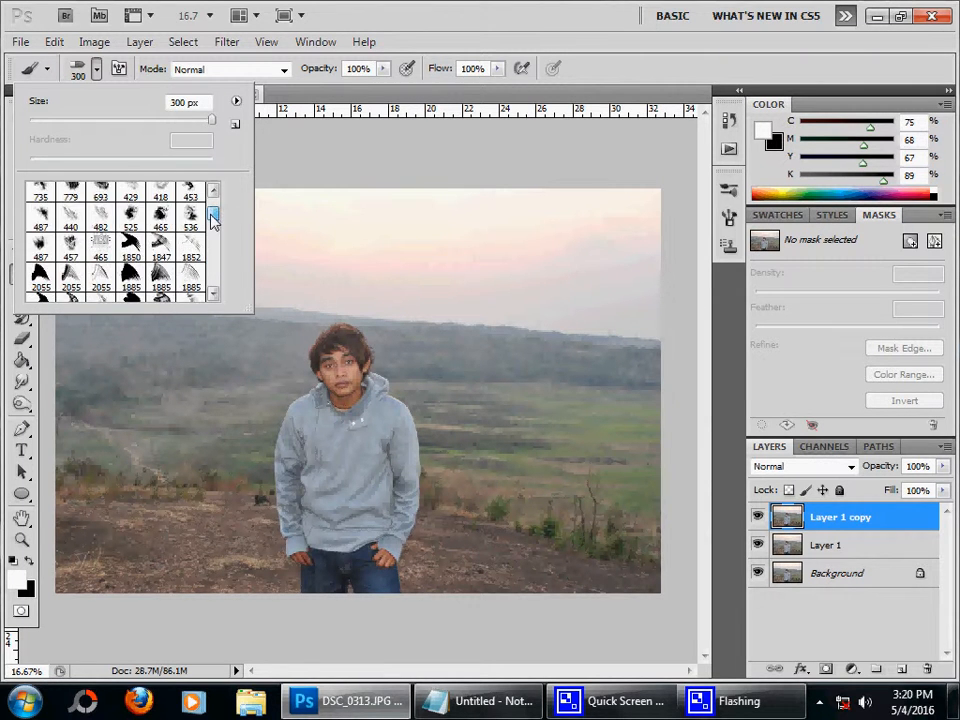
pyautogui.click(71, 277)
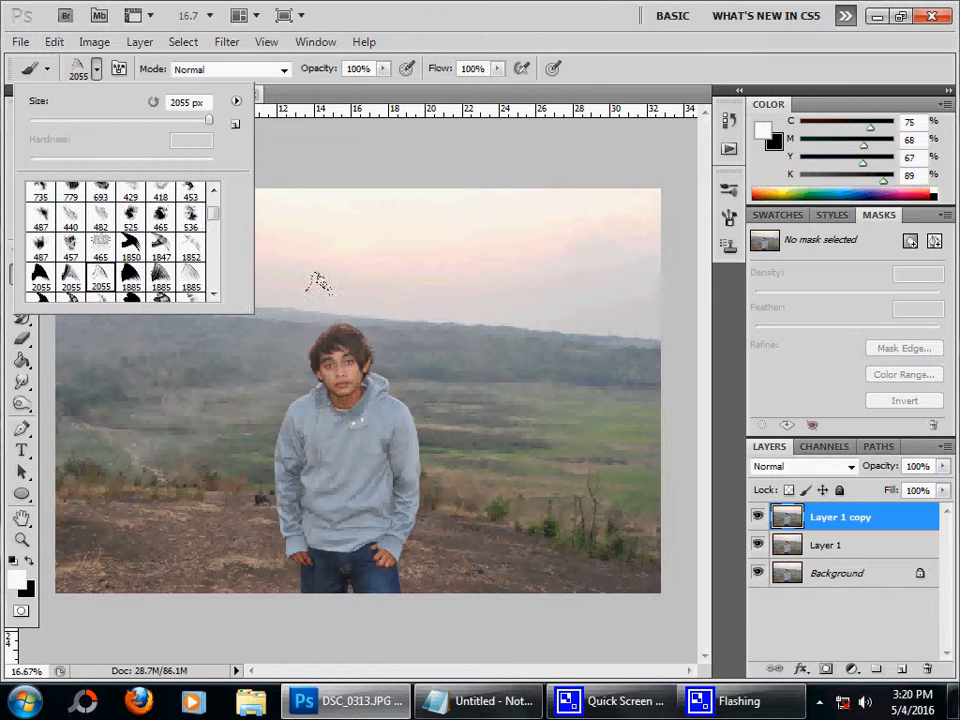
# Try a white wing stamp beside the man's shoulder in the right half of the photo and undo it
pyautogui.click(545, 385)
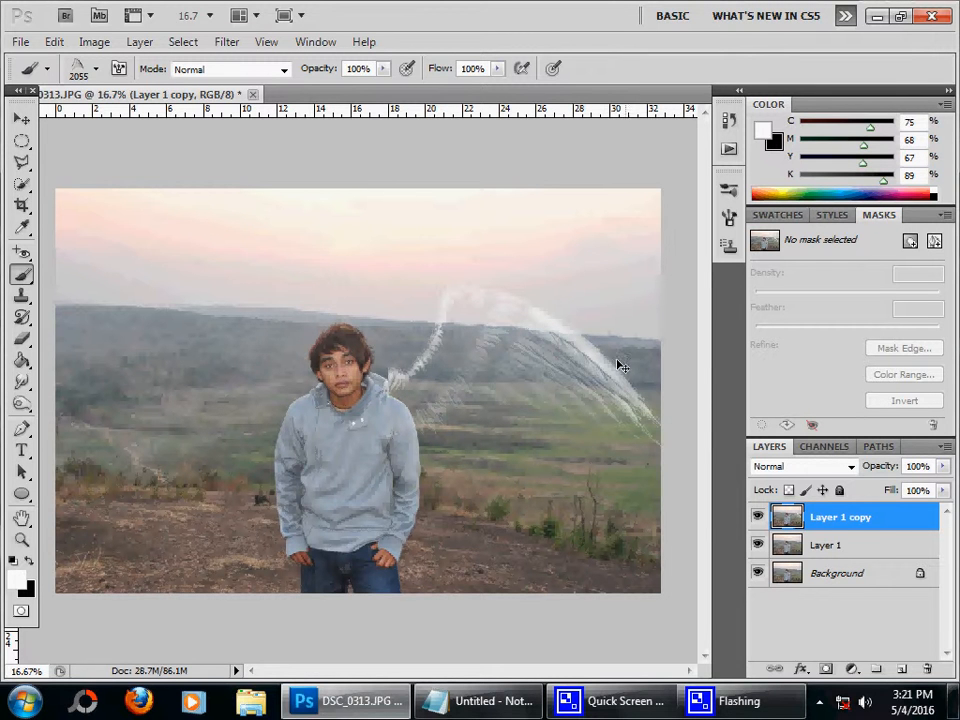
pyautogui.hotkey('ctrl', 'z')
pyautogui.click(96, 69)
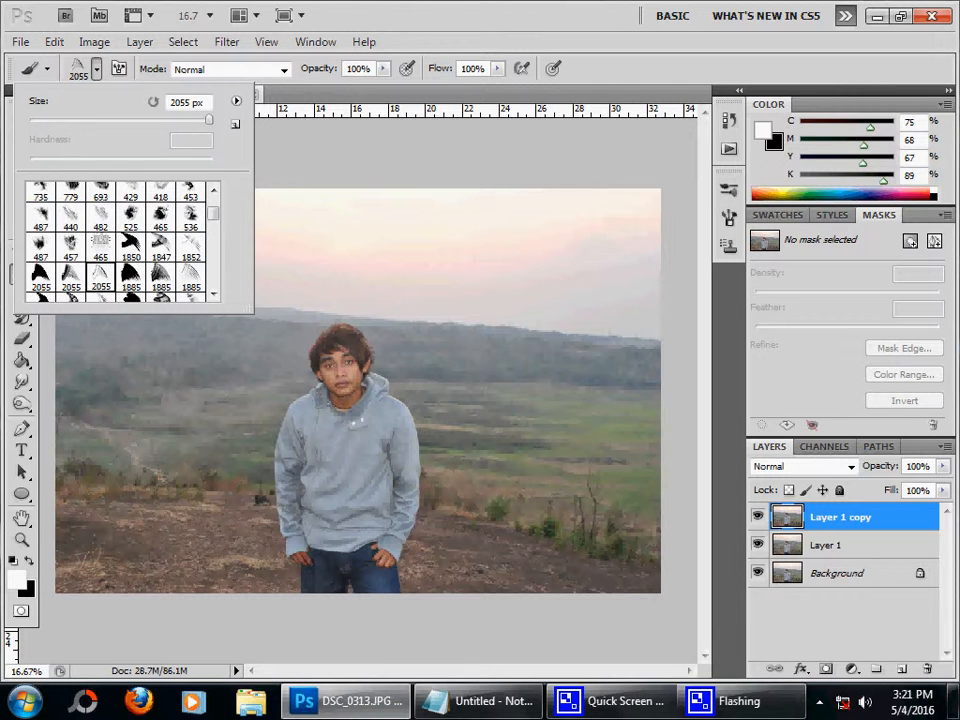
pyautogui.click(348, 80)
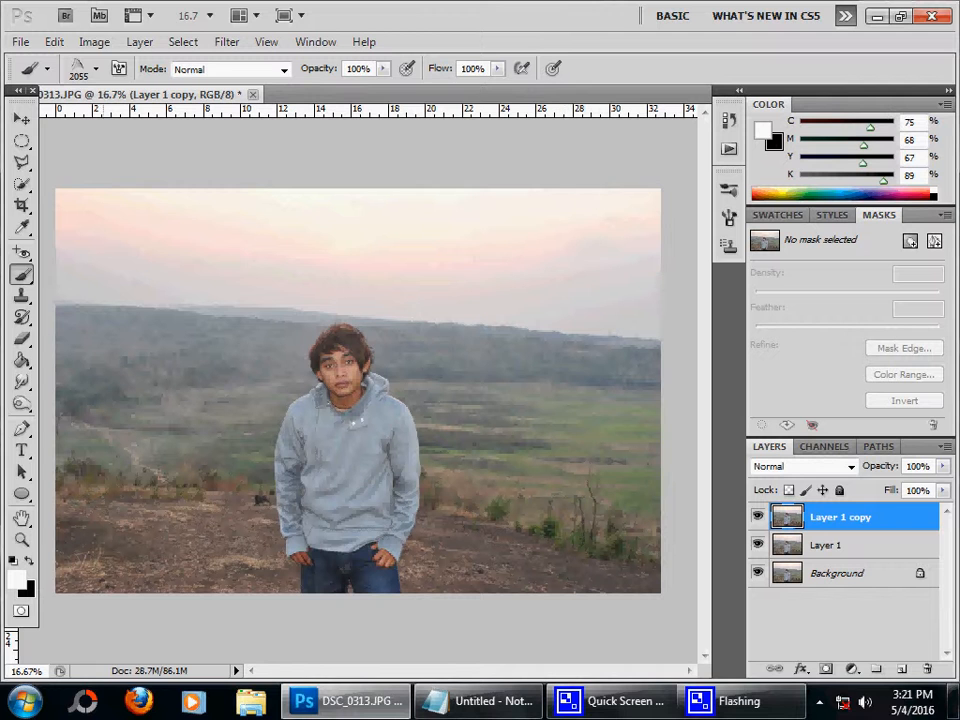
# Enlarge the wing brush to 2200 px and stamp it repeatedly in place for a dense white wing extending from the man's chest toward the photo's right edge
pyautogui.press(']')
pyautogui.press(']')
pyautogui.press(']')
pyautogui.press(']')
pyautogui.press(']')
pyautogui.press(']')
pyautogui.click(365, 335)
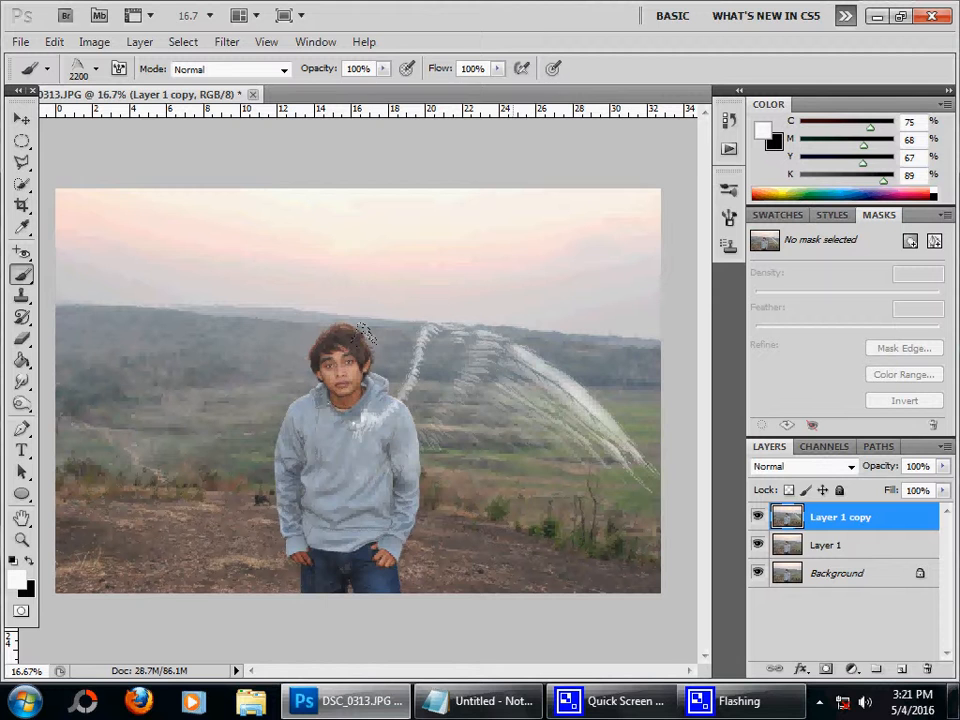
pyautogui.click(365, 335)
pyautogui.click(365, 335)
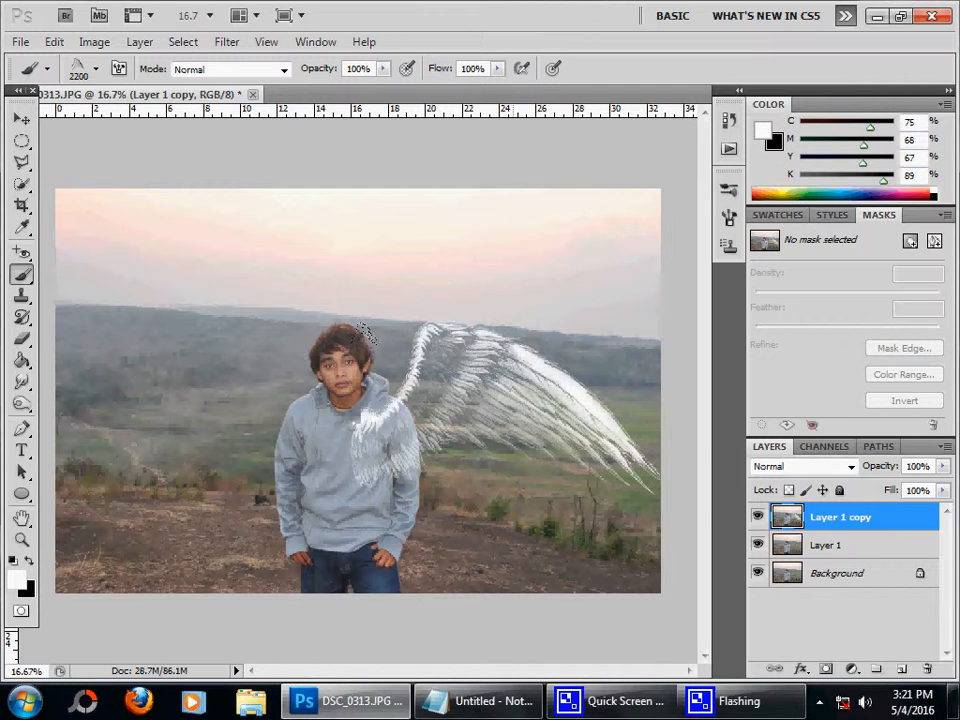
pyautogui.click(365, 335)
pyautogui.click(365, 335)
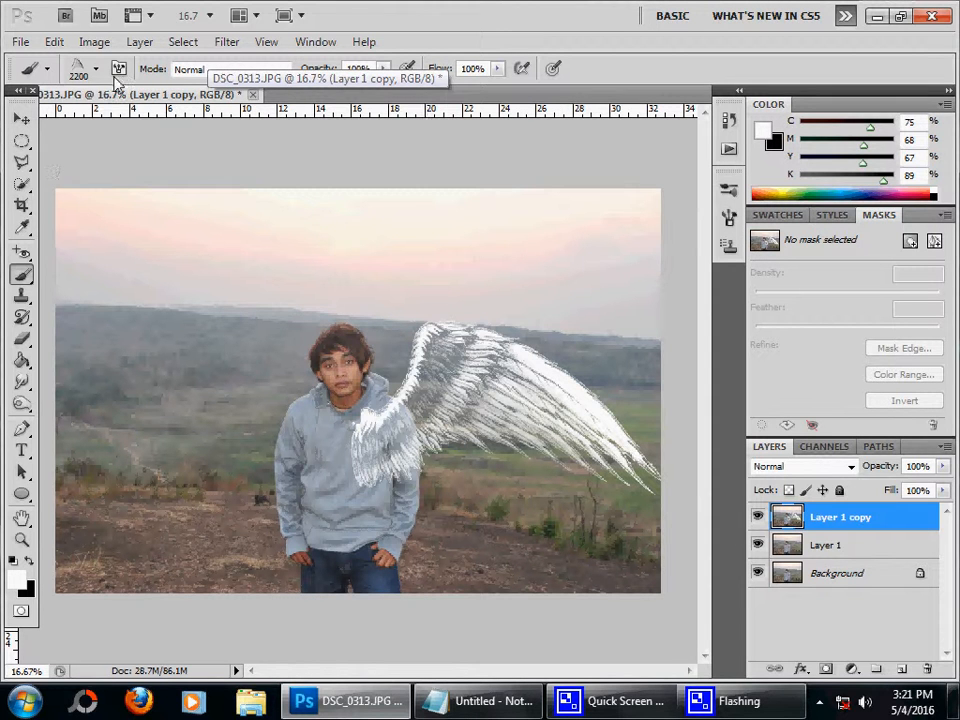
# Flip the canvas horizontally and stamp a matching white wing on the man's other side
pyautogui.click(98, 42)
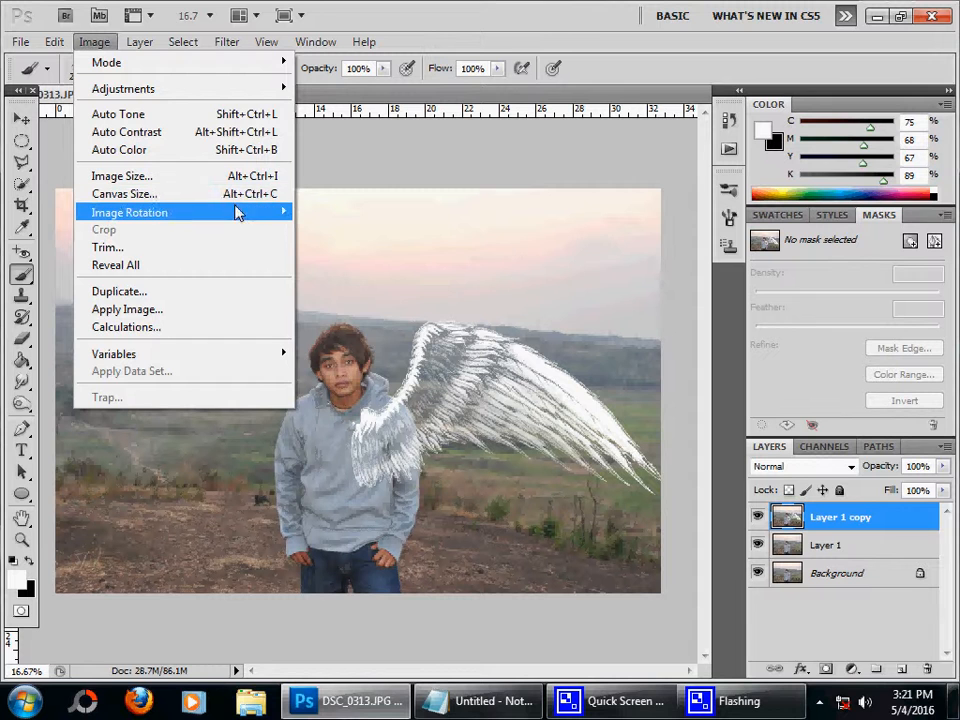
pyautogui.moveTo(287, 213)
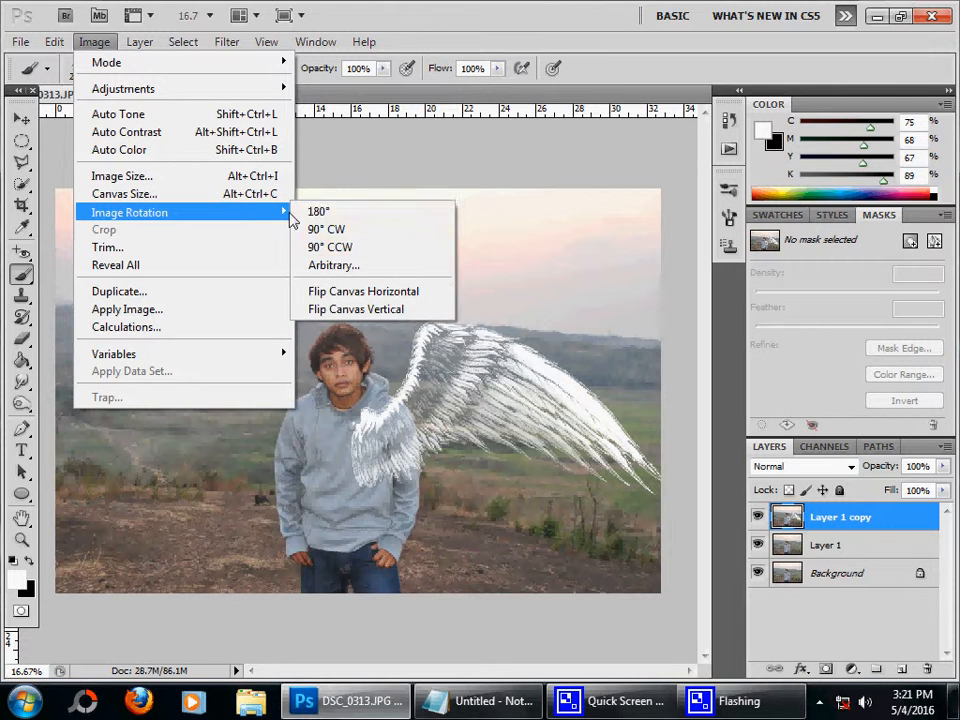
pyautogui.click(374, 298)
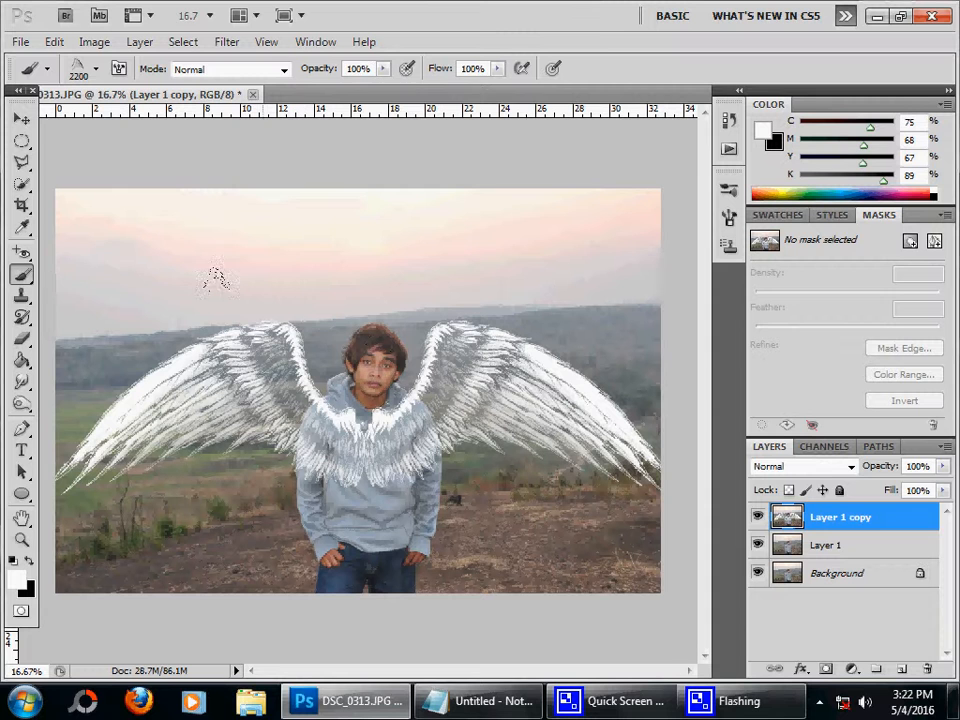
# Flip the canvas horizontally again to restore the photo's original orientation
pyautogui.click(95, 42)
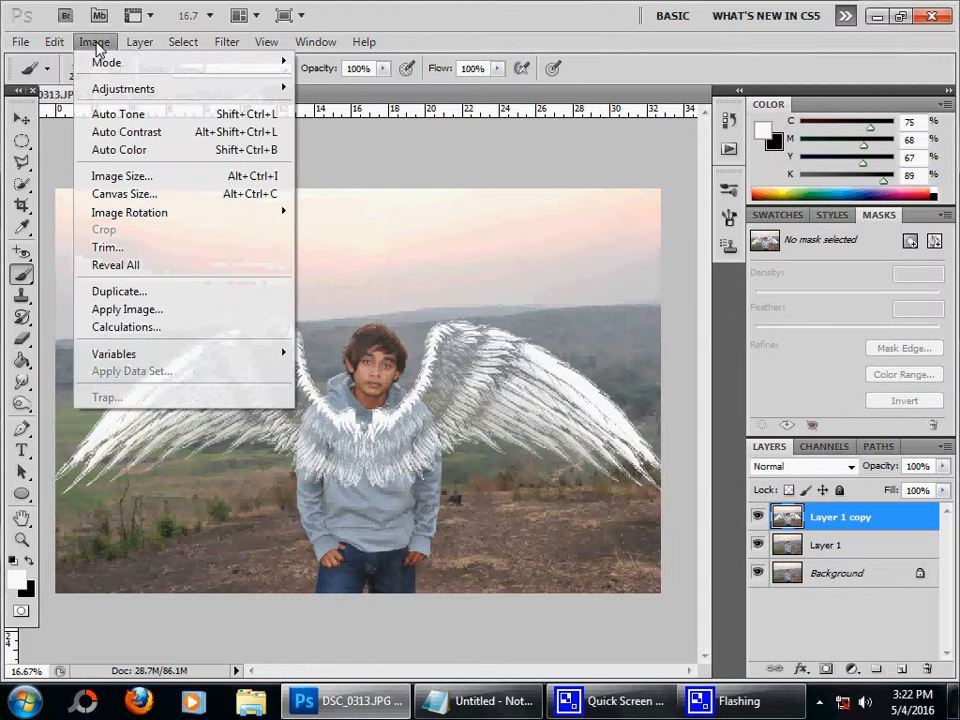
pyautogui.moveTo(234, 214)
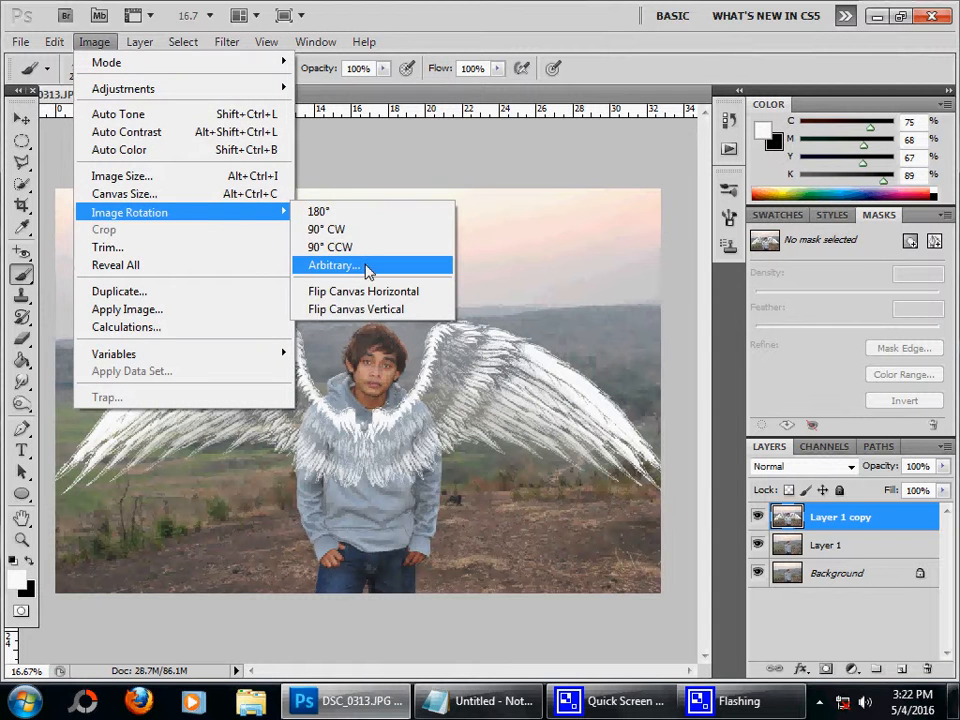
pyautogui.click(371, 291)
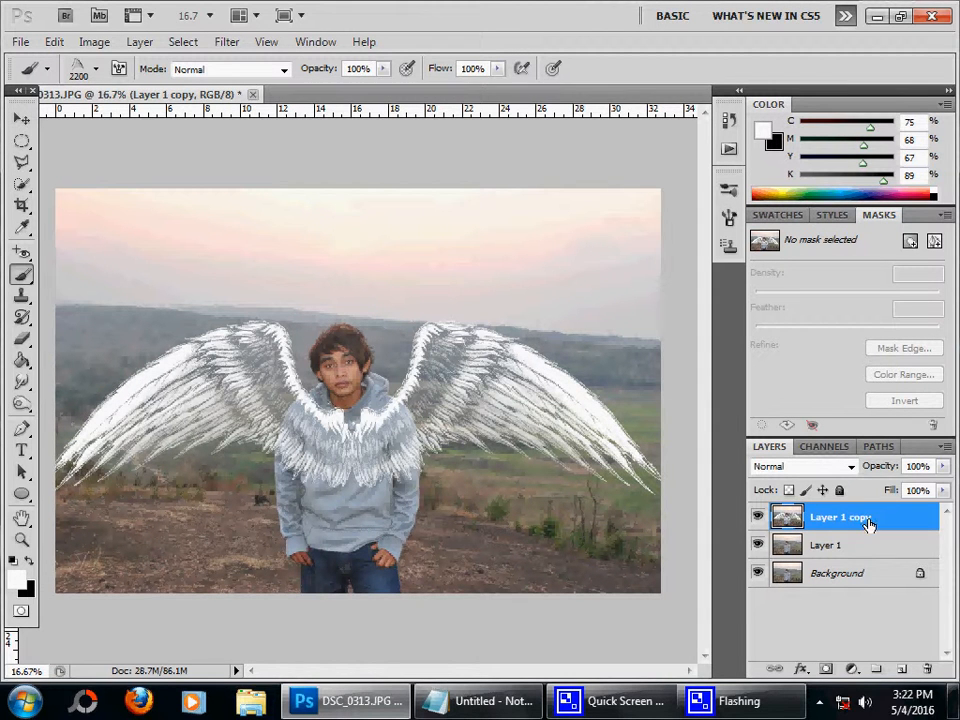
# Move Layer 1 copy with the wings beneath Layer 1, and make Layer 1 active with the Elliptical Marquee tool
pyautogui.moveTo(868, 524); pyautogui.dragTo(876, 553)
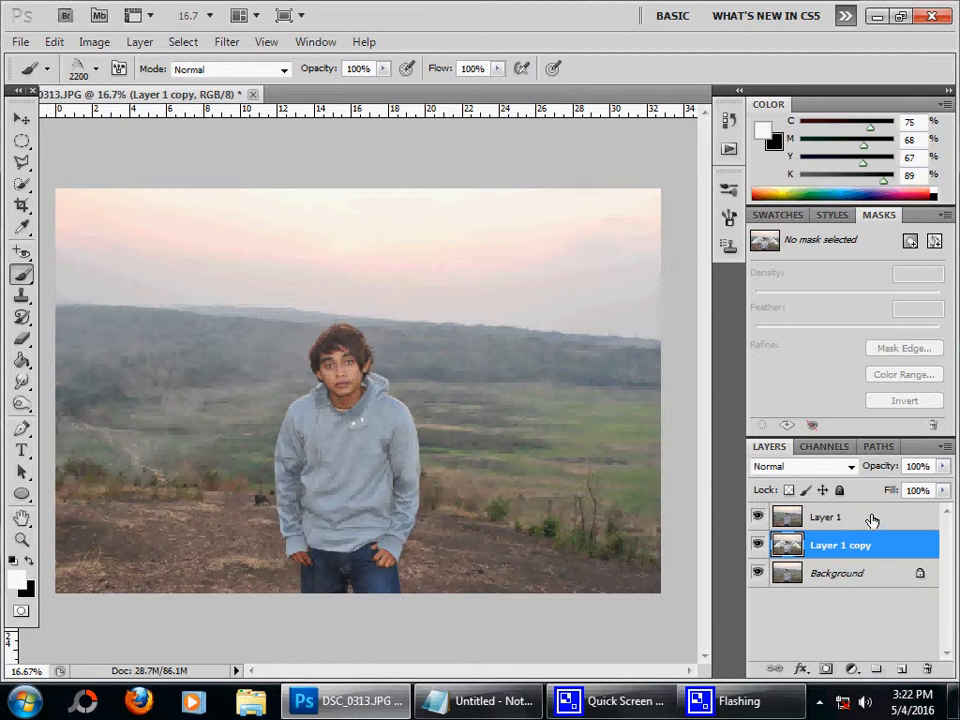
pyautogui.click(872, 520)
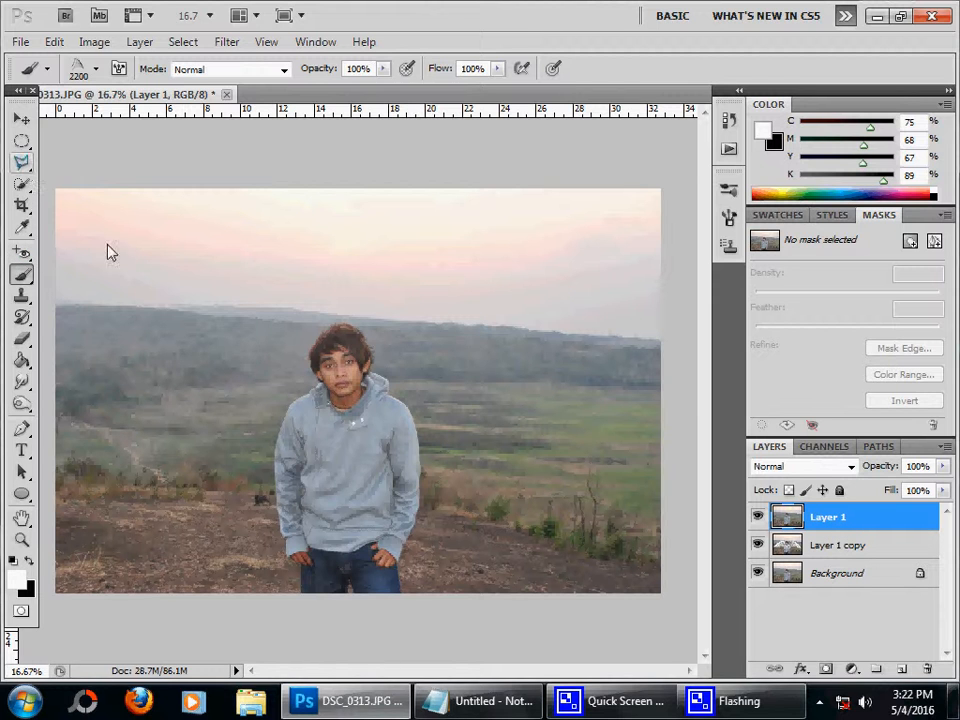
pyautogui.click(21, 141)
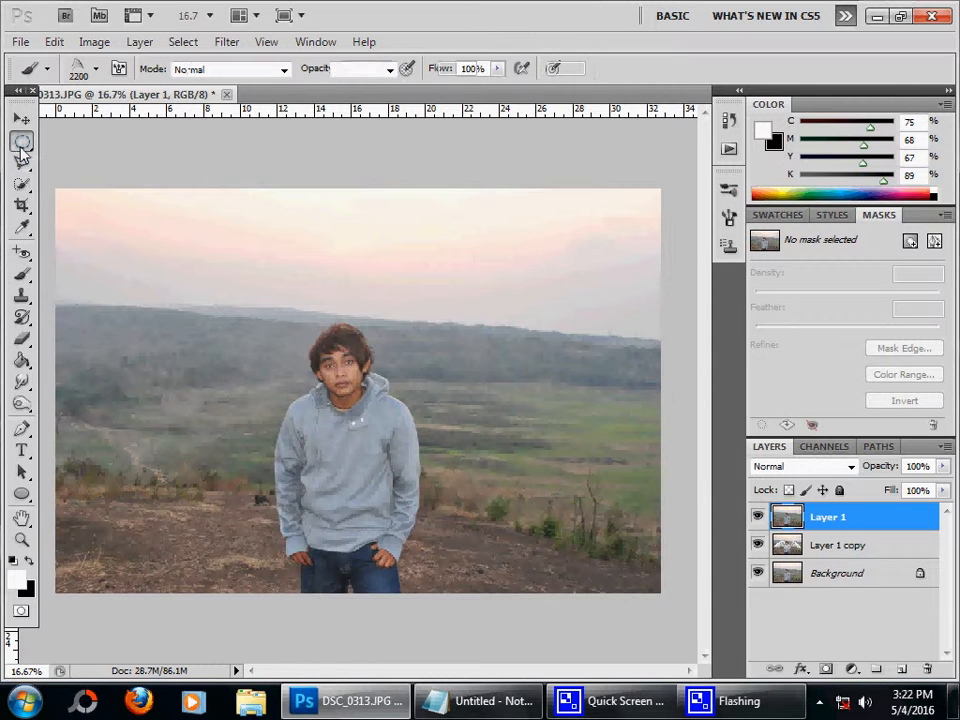
pyautogui.moveTo(289, 383); pyautogui.dragTo(226, 375)
pyautogui.moveTo(131, 296); pyautogui.dragTo(353, 445)
pyautogui.moveTo(417, 331); pyautogui.dragTo(618, 461)
pyautogui.click(429, 471)
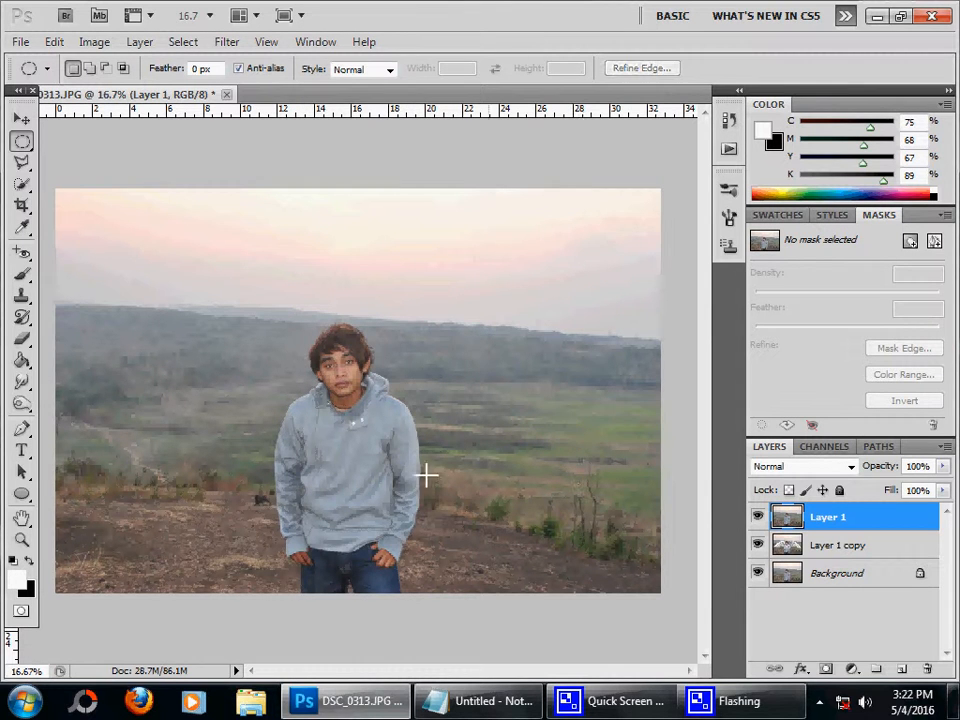
# Outline the background beside the man's shoulder and sleeve on the photo's left half with the Polygonal Lasso and delete it from Layer 1
pyautogui.click(22, 165)
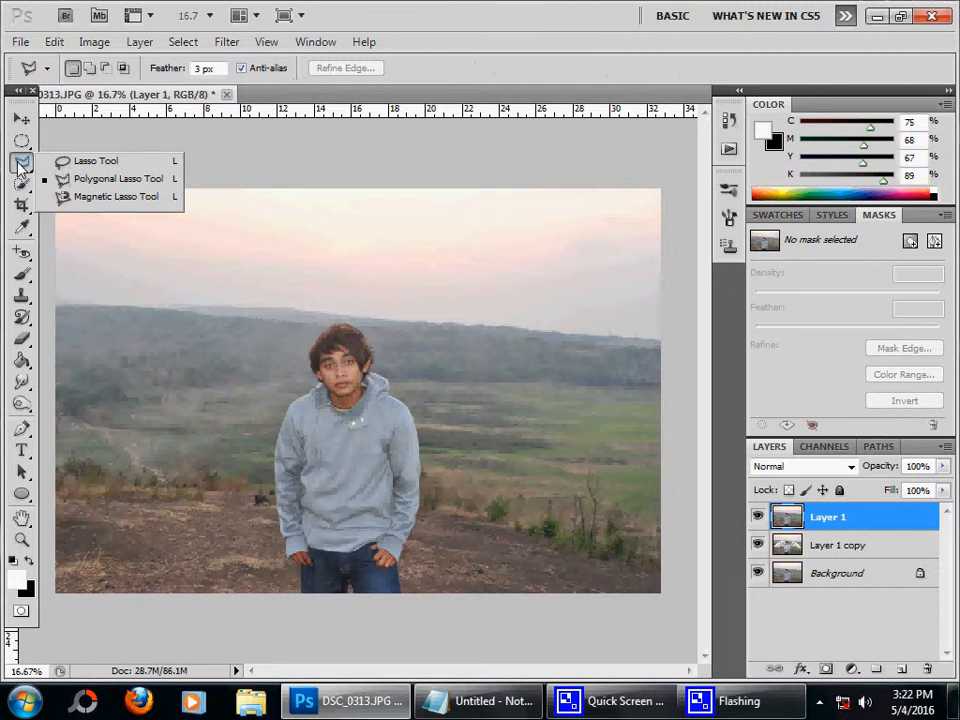
pyautogui.click(21, 166)
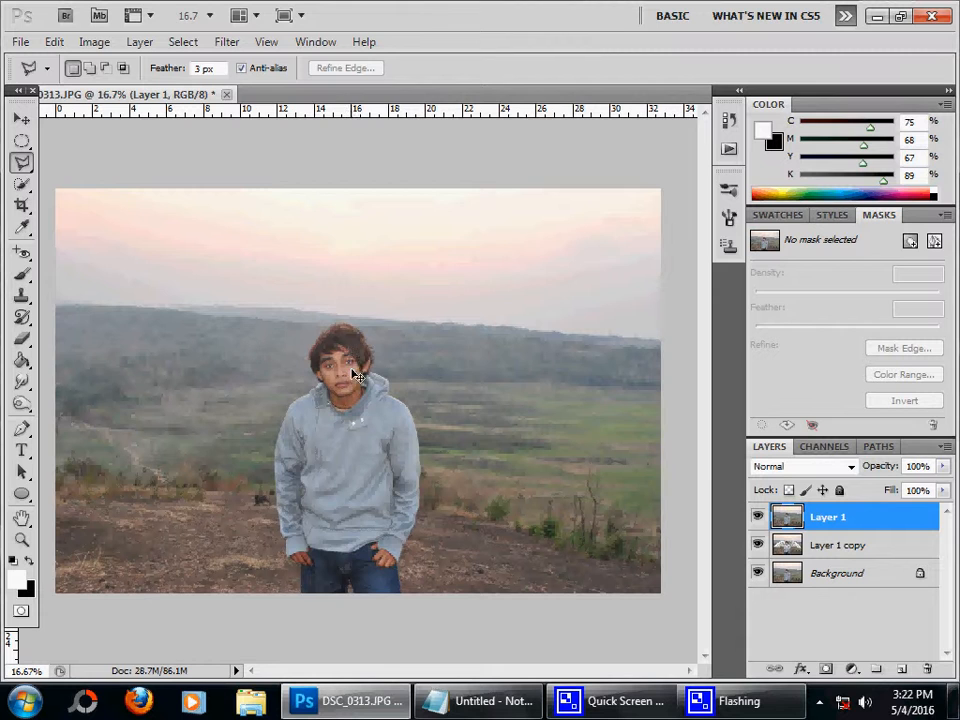
pyautogui.scroll(3, 358, 375)
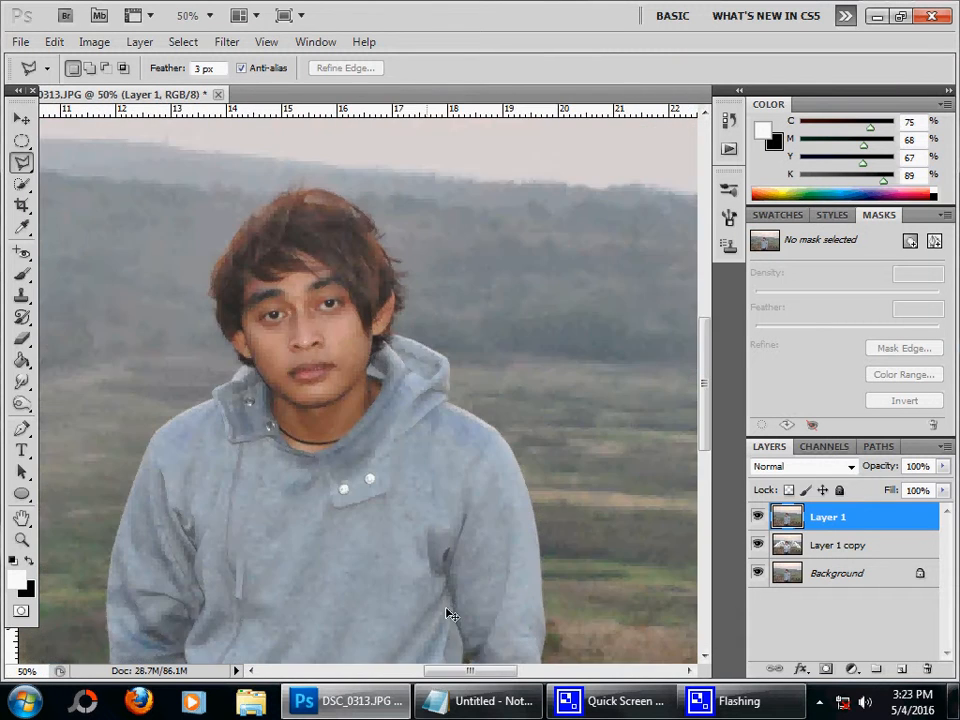
pyautogui.moveTo(466, 676); pyautogui.dragTo(420, 673)
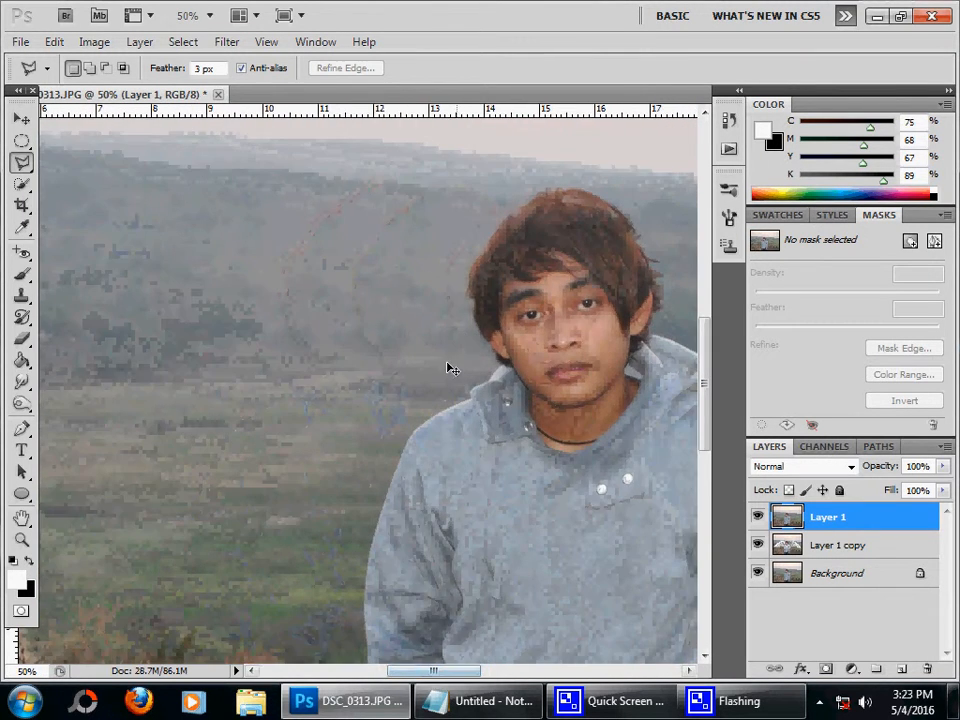
pyautogui.scroll(1, 455, 370)
pyautogui.scroll(-5, 455, 370)
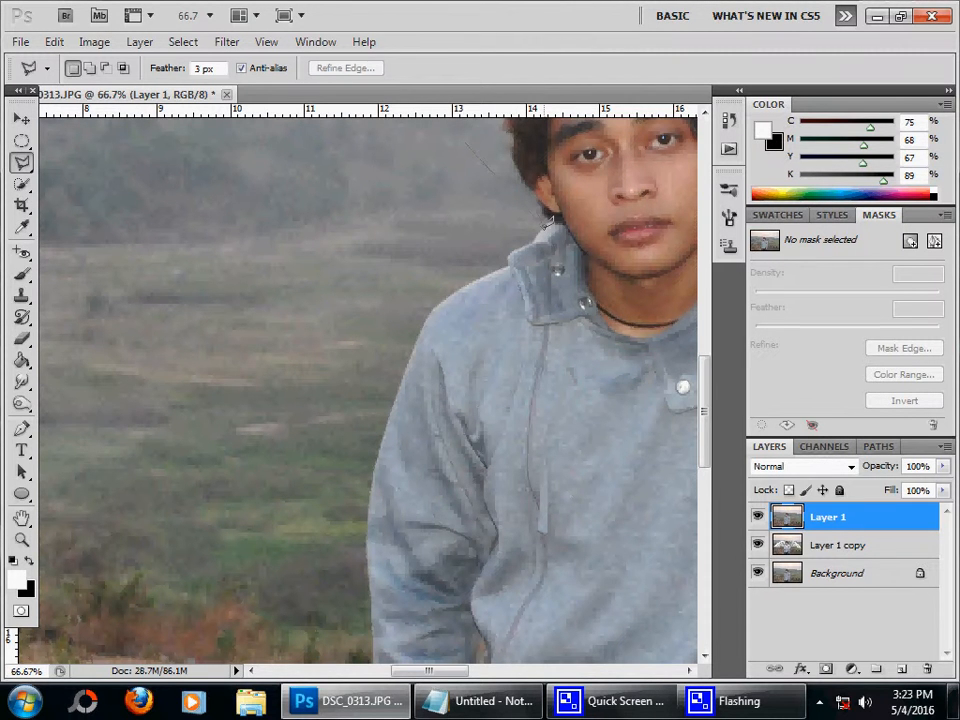
pyautogui.scroll(1, 550, 224)
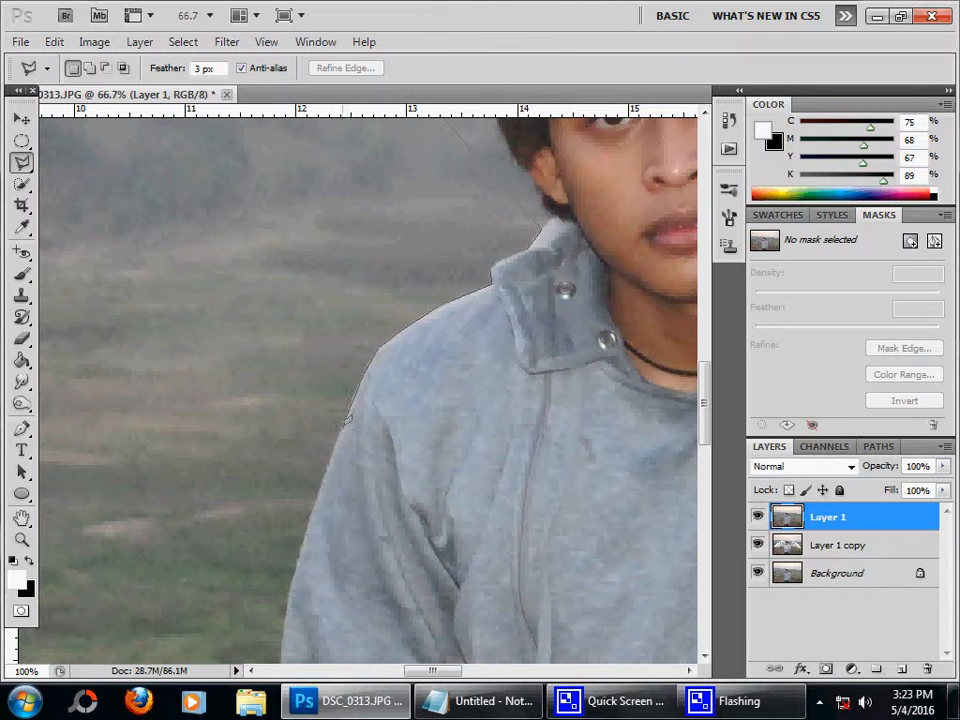
pyautogui.click(324, 490)
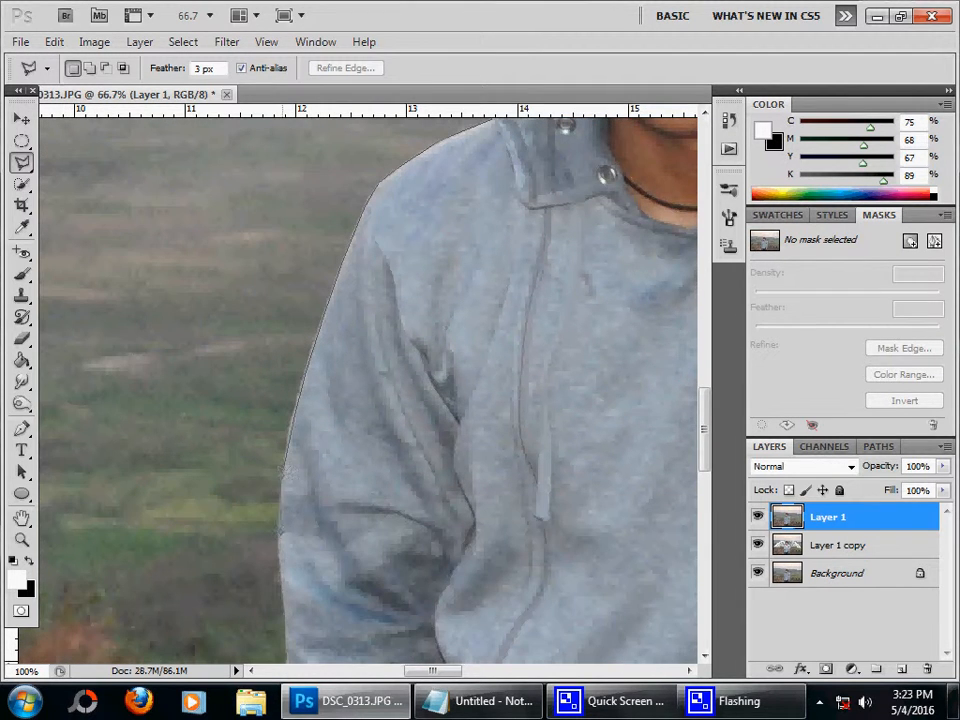
pyautogui.click(281, 573)
pyautogui.click(220, 573)
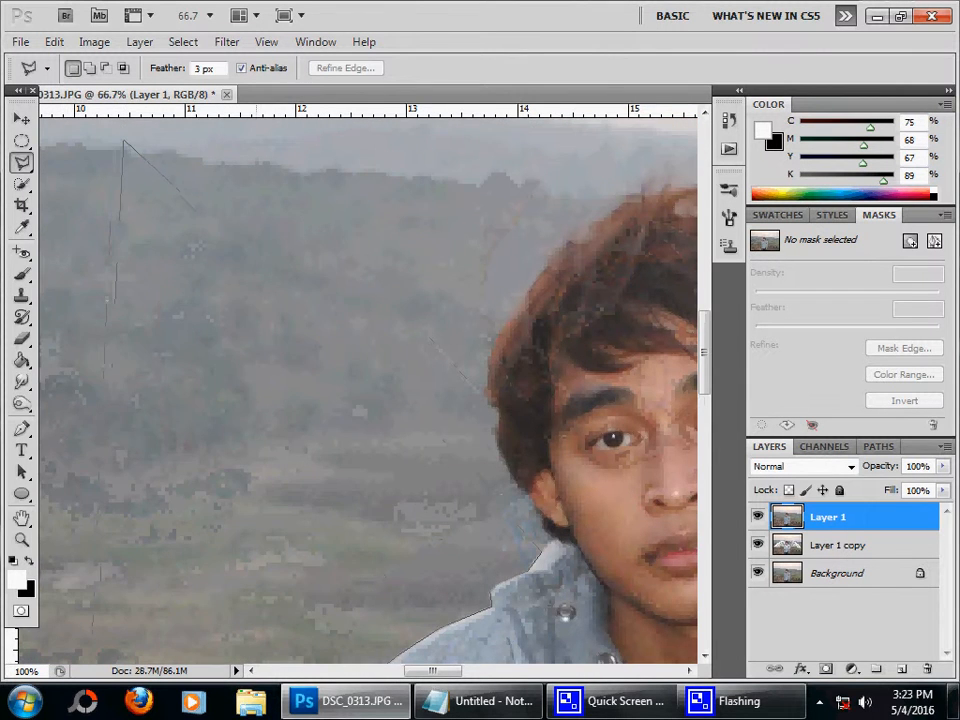
pyautogui.doubleClick(462, 430)
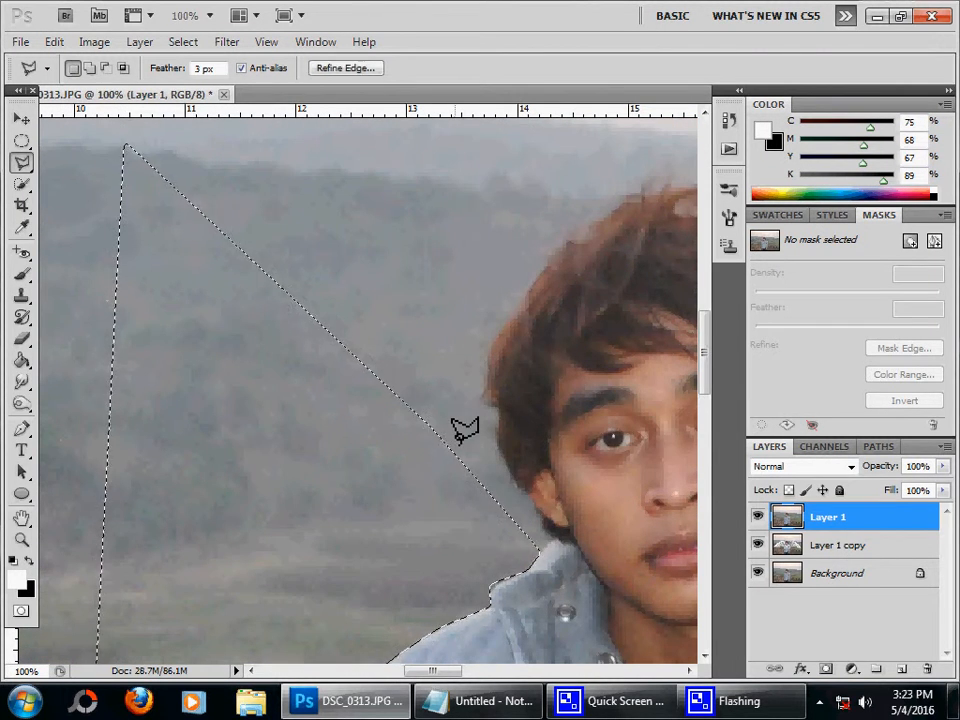
pyautogui.hotkey('ctrl', '-')
pyautogui.hotkey('ctrl', '-')
pyautogui.hotkey('ctrl', '-')
pyautogui.hotkey('ctrl', '-')
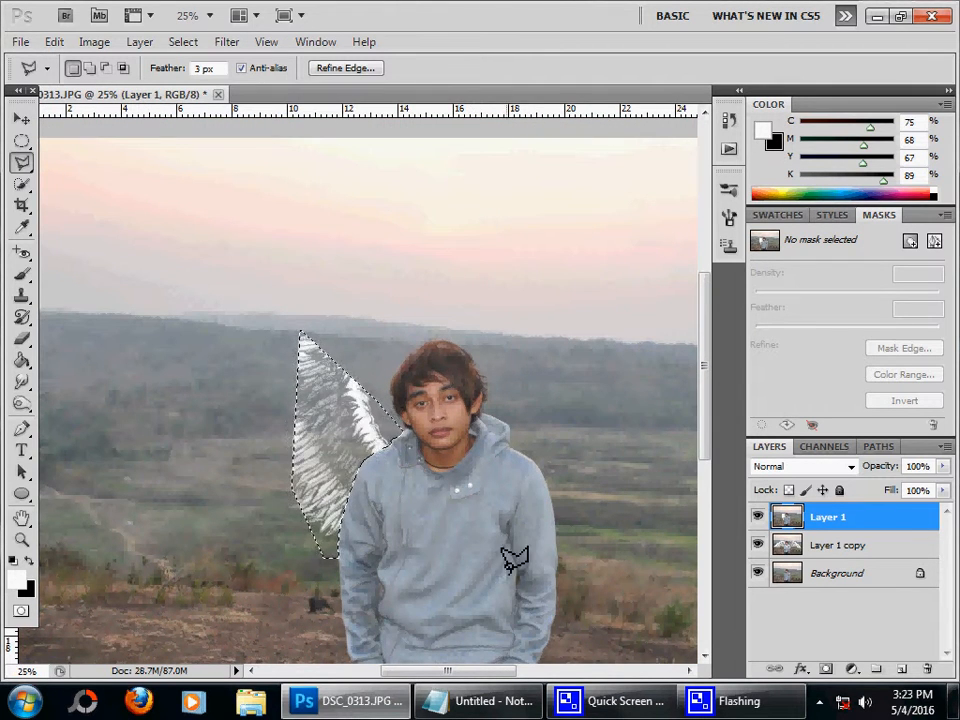
# Outline the background along the man's other shoulder and sleeve with the Polygonal Lasso and delete it from Layer 1 to uncover the wing beneath
pyautogui.moveTo(488, 672); pyautogui.dragTo(534, 658)
pyautogui.hotkey('ctrl', '+')
pyautogui.hotkey('ctrl', '+')
pyautogui.hotkey('ctrl', '+')
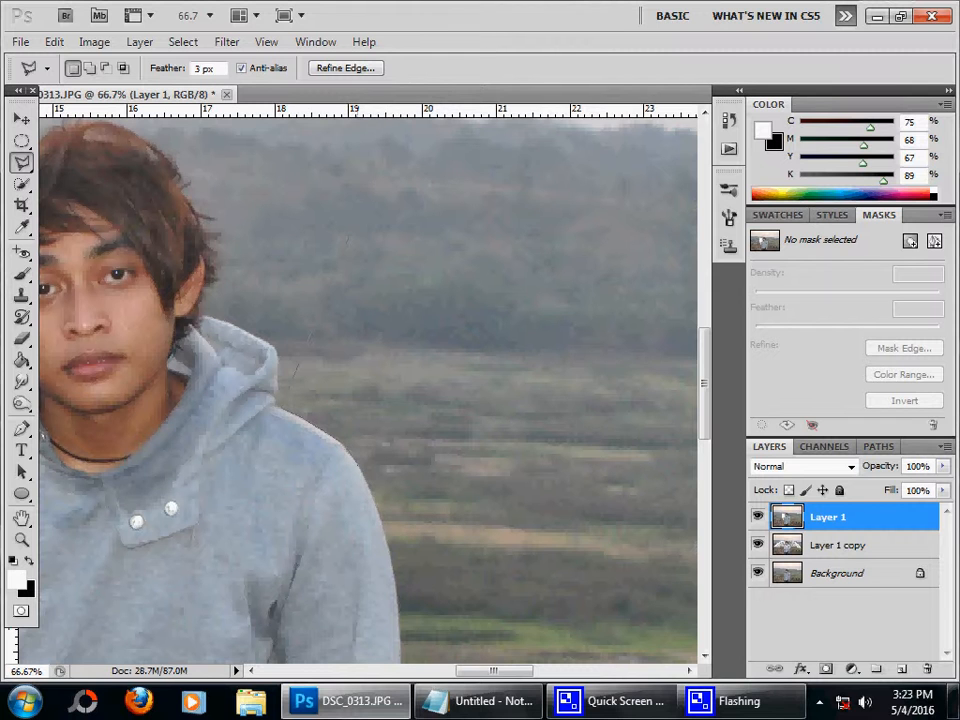
pyautogui.click(378, 506)
pyautogui.click(395, 586)
pyautogui.scroll(-3, 404, 638)
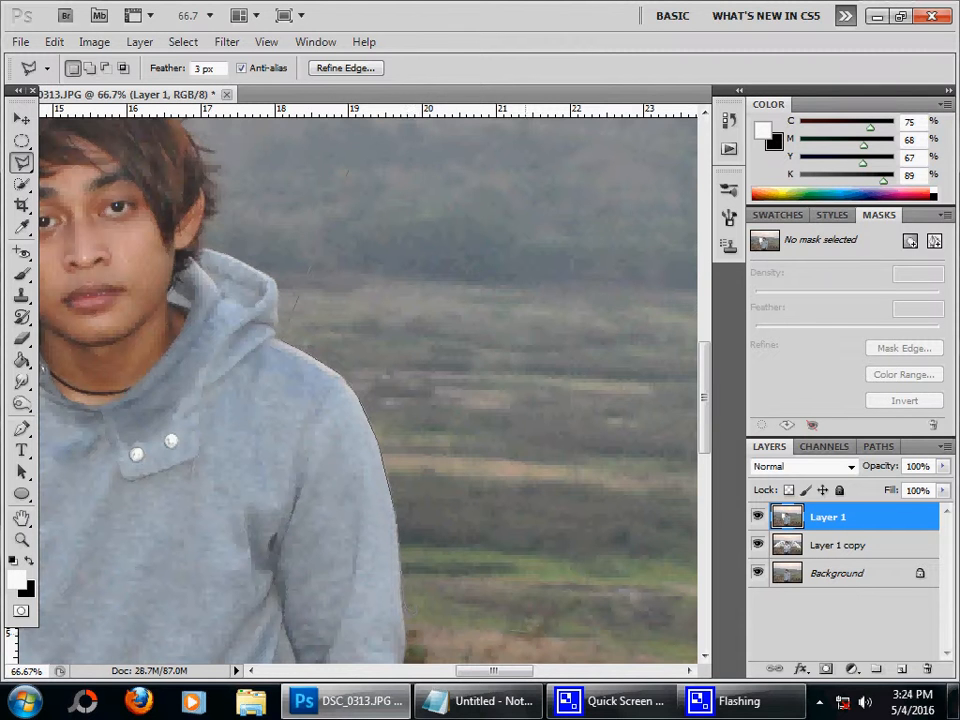
pyautogui.hscroll(1, 525, 632)
pyautogui.click(523, 631)
pyautogui.scroll(10, 510, 150)
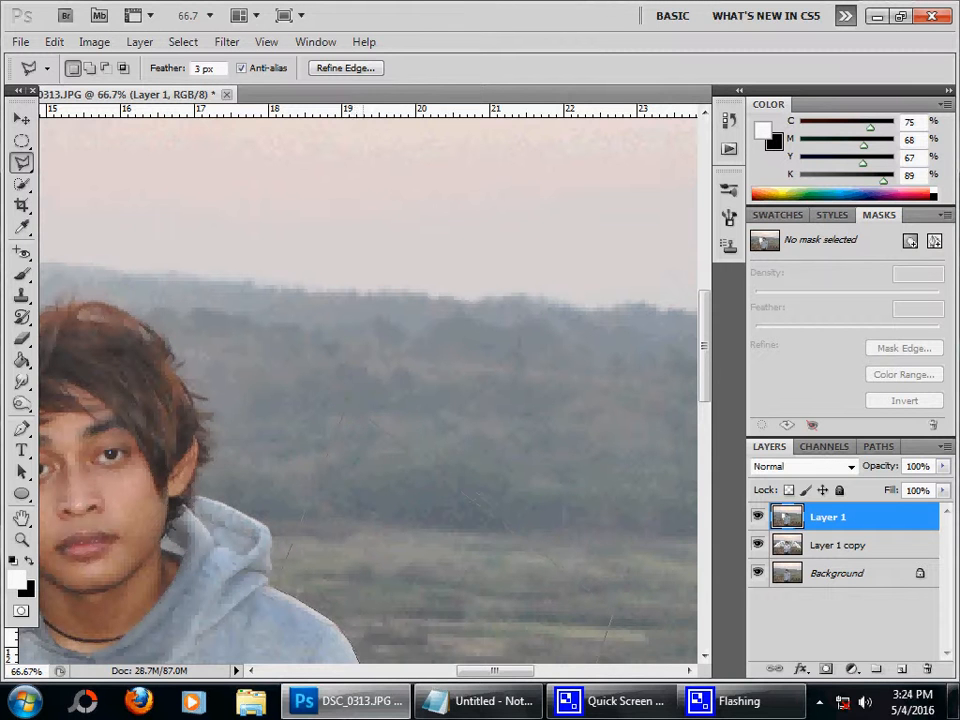
pyautogui.click(357, 394)
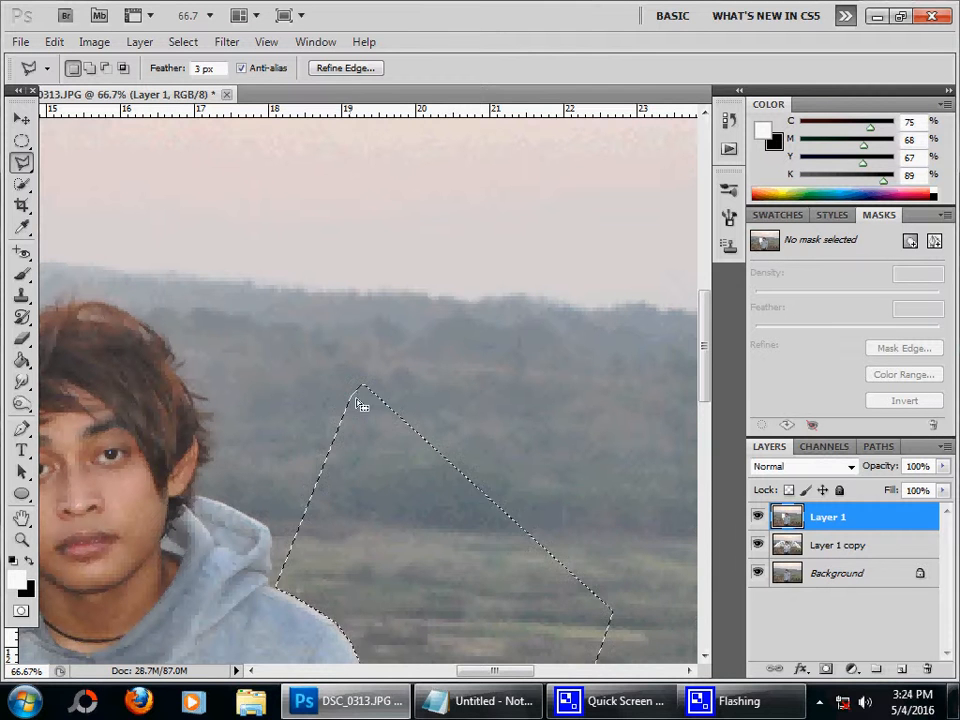
pyautogui.hotkey('ctrl', '-')
pyautogui.hotkey('ctrl', '-')
pyautogui.hotkey('ctrl', '-')
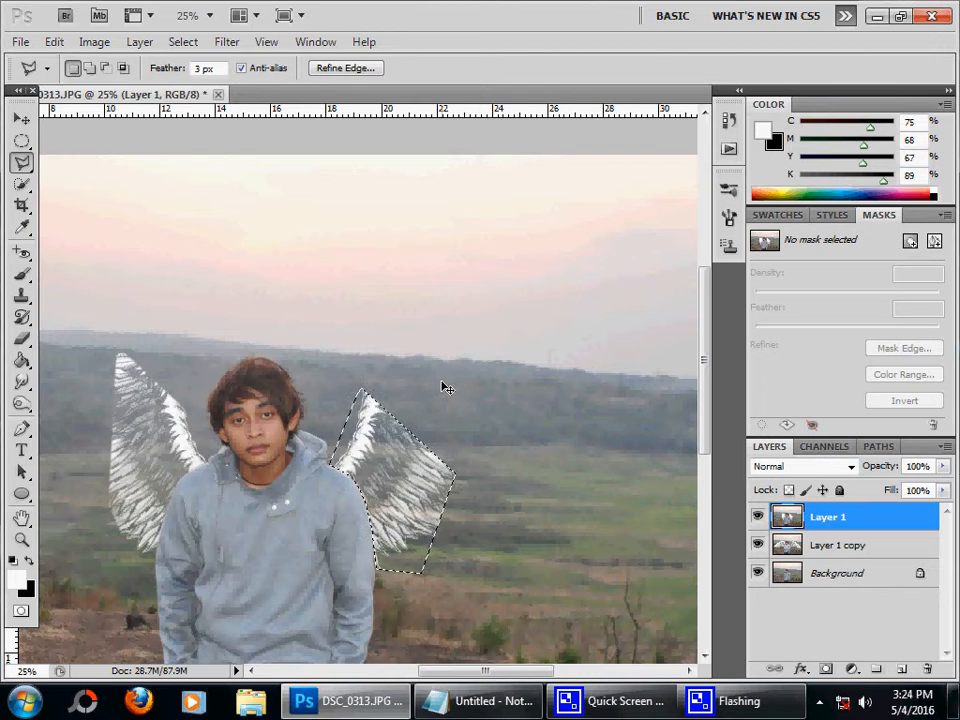
pyautogui.hotkey('ctrl', '-')
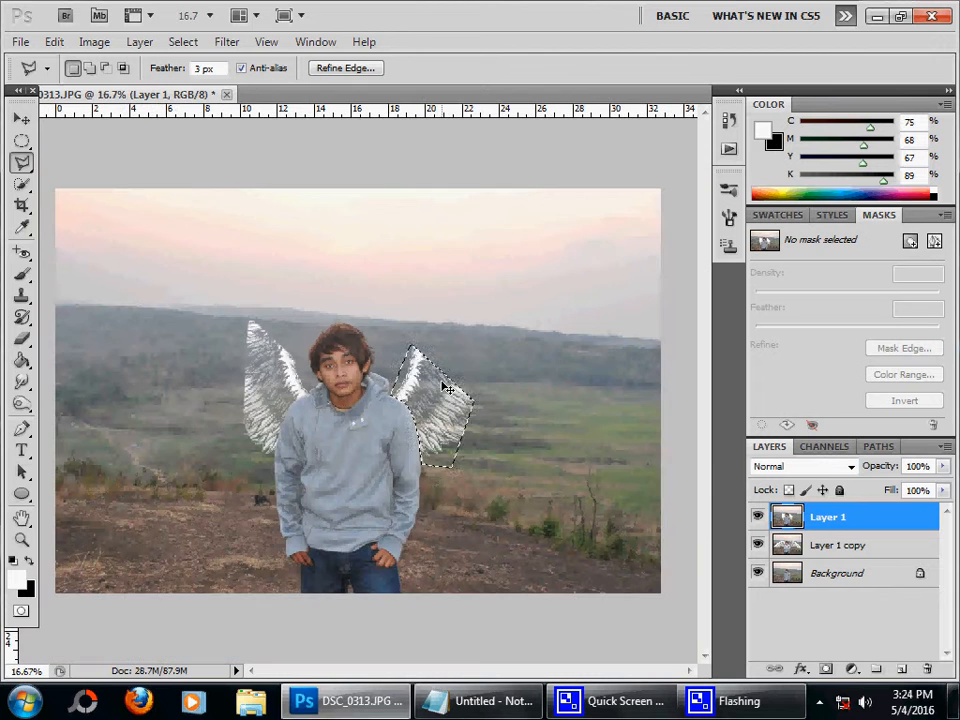
# Deselect and erase the rest of Layer 1's background over both wings with the Eraser tool, enlarging its brush to 400 px
pyautogui.click(22, 140)
pyautogui.click(137, 233)
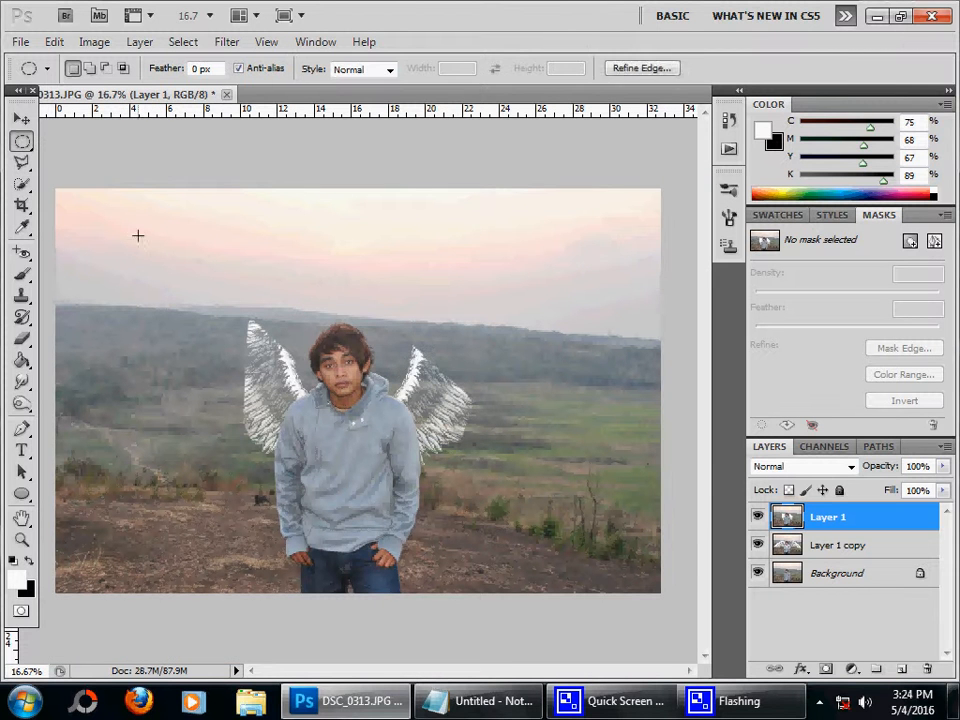
pyautogui.click(30, 343)
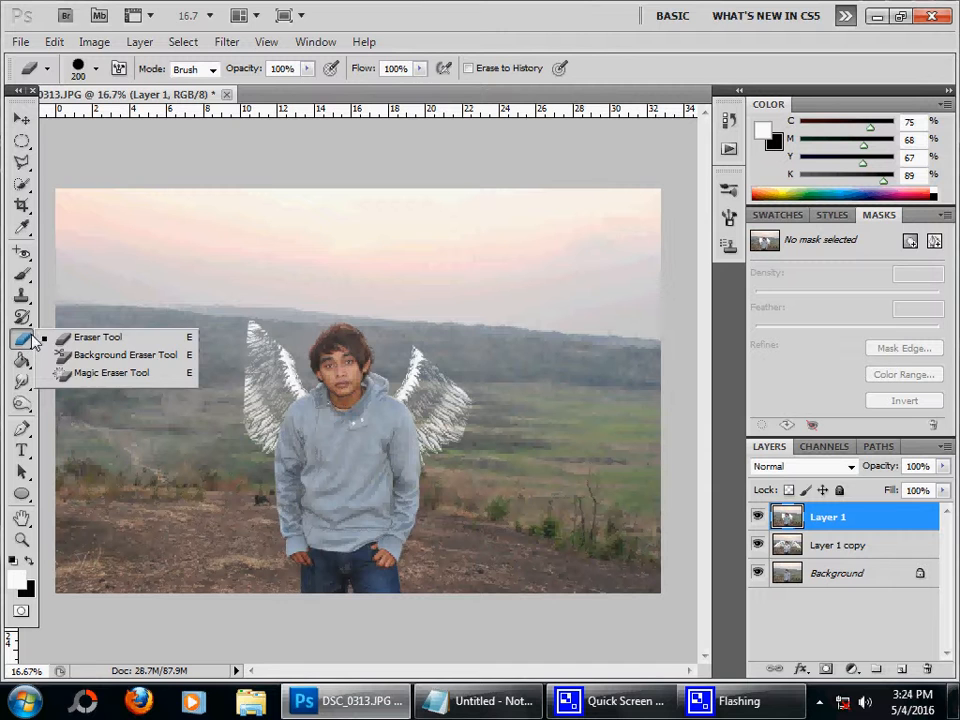
pyautogui.click(84, 338)
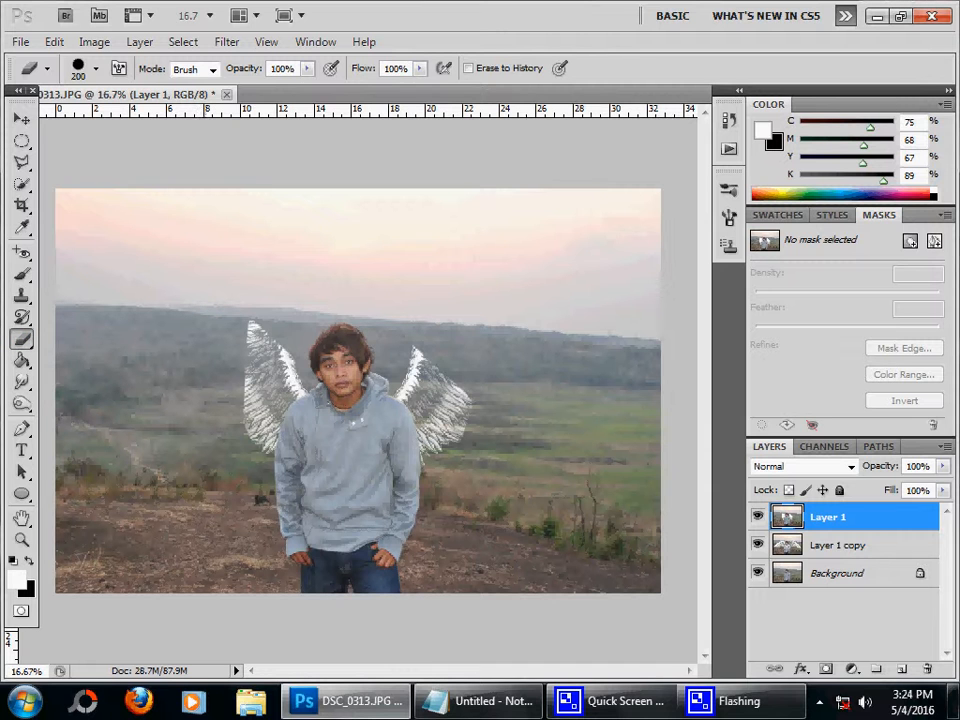
pyautogui.moveTo(229, 317)
pyautogui.mouseDown()
pyautogui.moveTo(179, 332)
pyautogui.moveTo(211, 363)
pyautogui.moveTo(148, 371)
pyautogui.moveTo(100, 405)
pyautogui.moveTo(62, 470)
pyautogui.moveTo(108, 415)
pyautogui.moveTo(166, 420)
pyautogui.moveTo(123, 466)
pyautogui.moveTo(109, 447)
pyautogui.moveTo(103, 457)
pyautogui.mouseUp()
pyautogui.moveTo(430, 335)
pyautogui.mouseDown()
pyautogui.moveTo(510, 326)
pyautogui.moveTo(595, 363)
pyautogui.moveTo(611, 390)
pyautogui.moveTo(620, 460)
pyautogui.moveTo(475, 366)
pyautogui.moveTo(456, 422)
pyautogui.mouseUp()
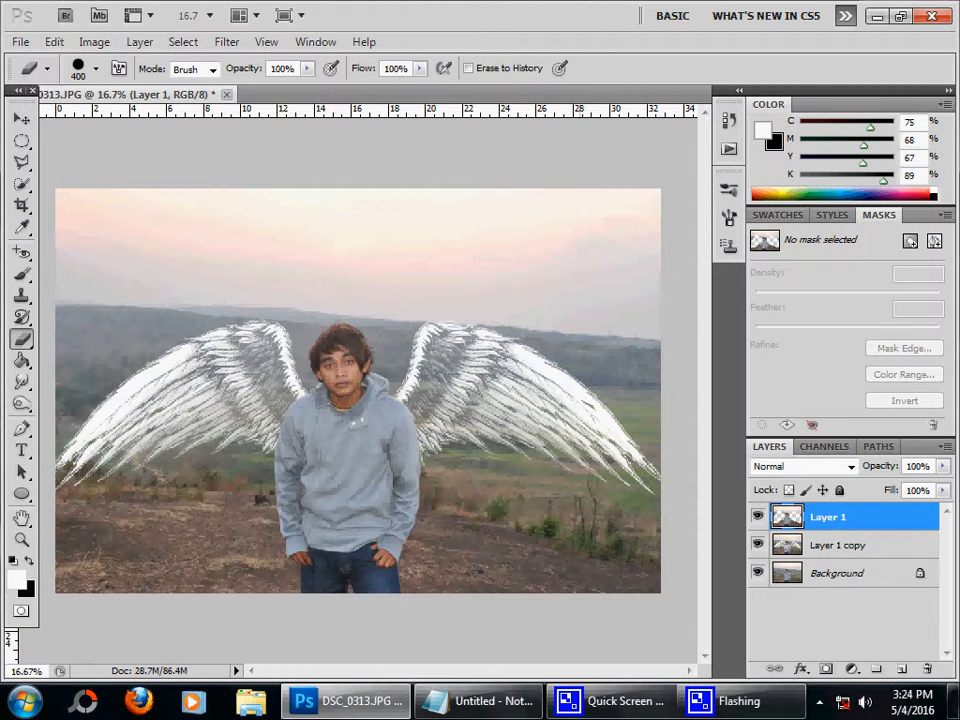
# Soften the edges of the man's shoulders and sleeves against the wings on Layer 1 using the Blur tool with a 25 px brush
pyautogui.hotkey('ctrl', '+')
pyautogui.hotkey('ctrl', '+')
pyautogui.hotkey('ctrl', '+')
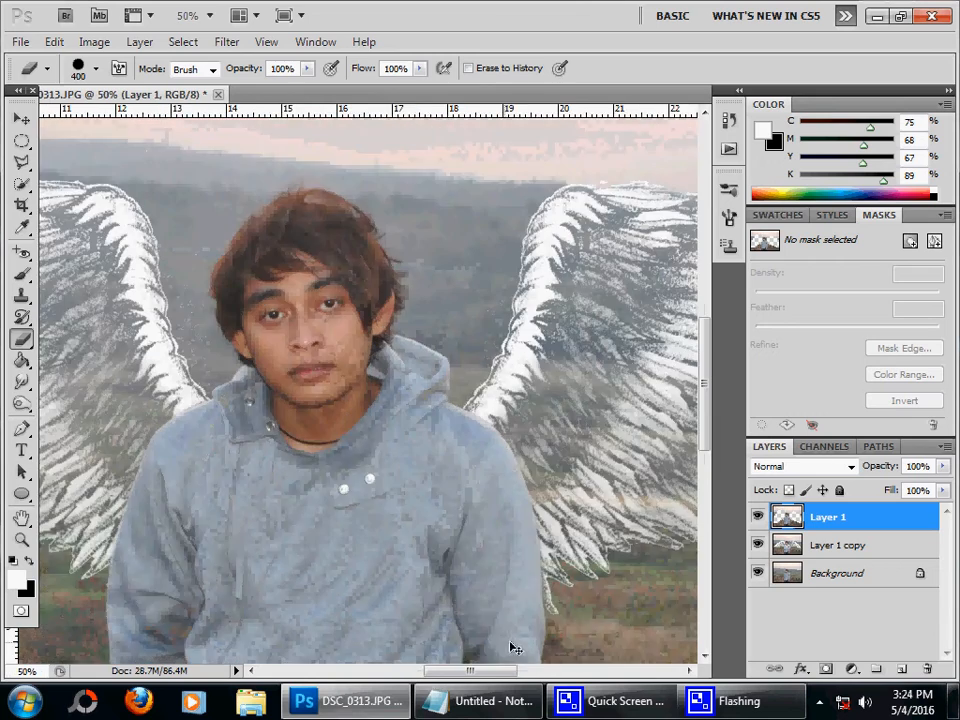
pyautogui.hotkey('ctrl', '+')
pyautogui.moveTo(492, 671); pyautogui.dragTo(471, 673)
pyautogui.scroll(-1, 473, 640)
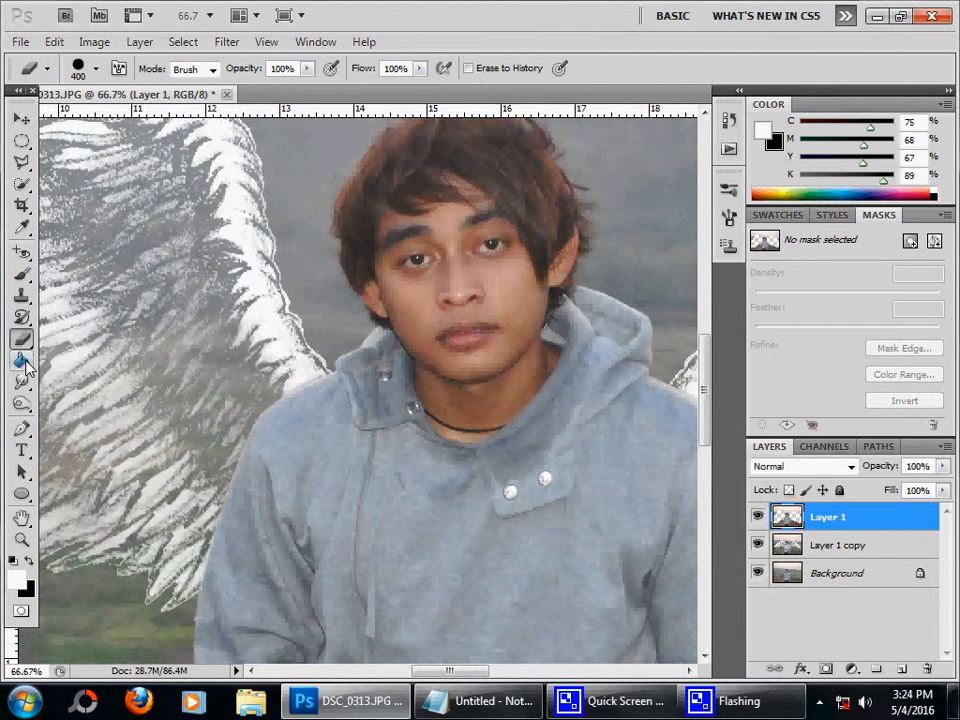
pyautogui.scroll(-1, 24, 380)
pyautogui.click(24, 401)
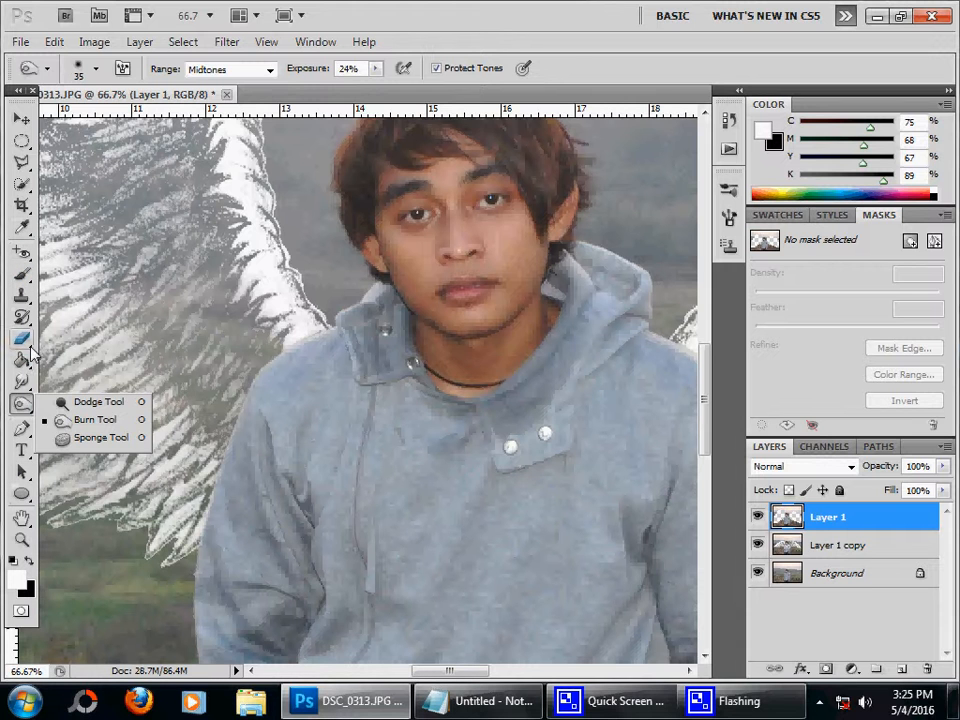
pyautogui.click(22, 381)
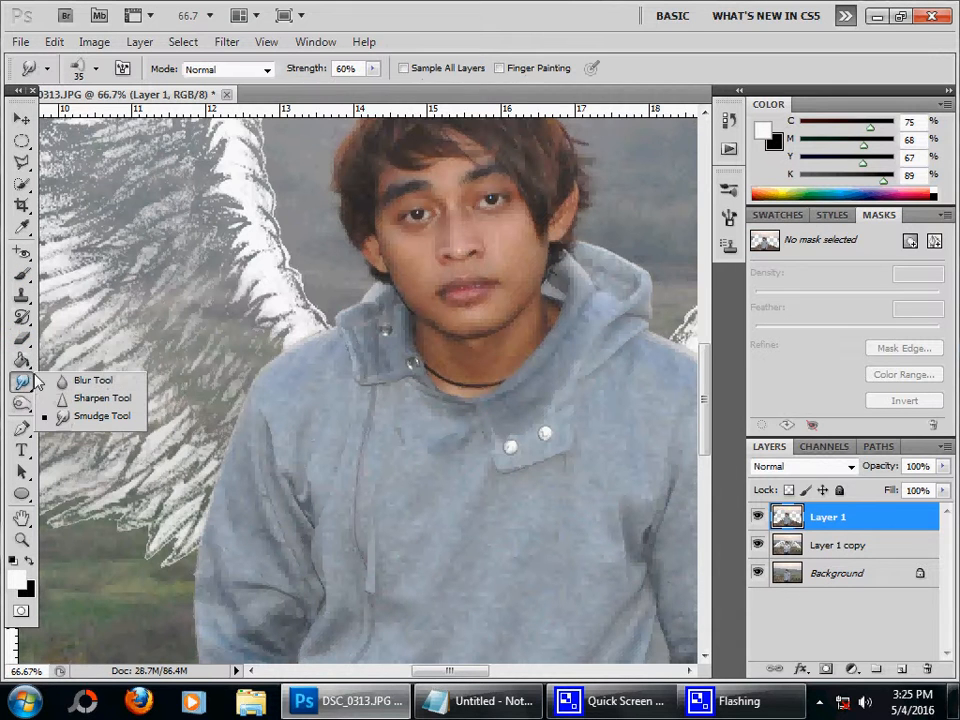
pyautogui.click(68, 385)
pyautogui.scroll(-3, 189, 450)
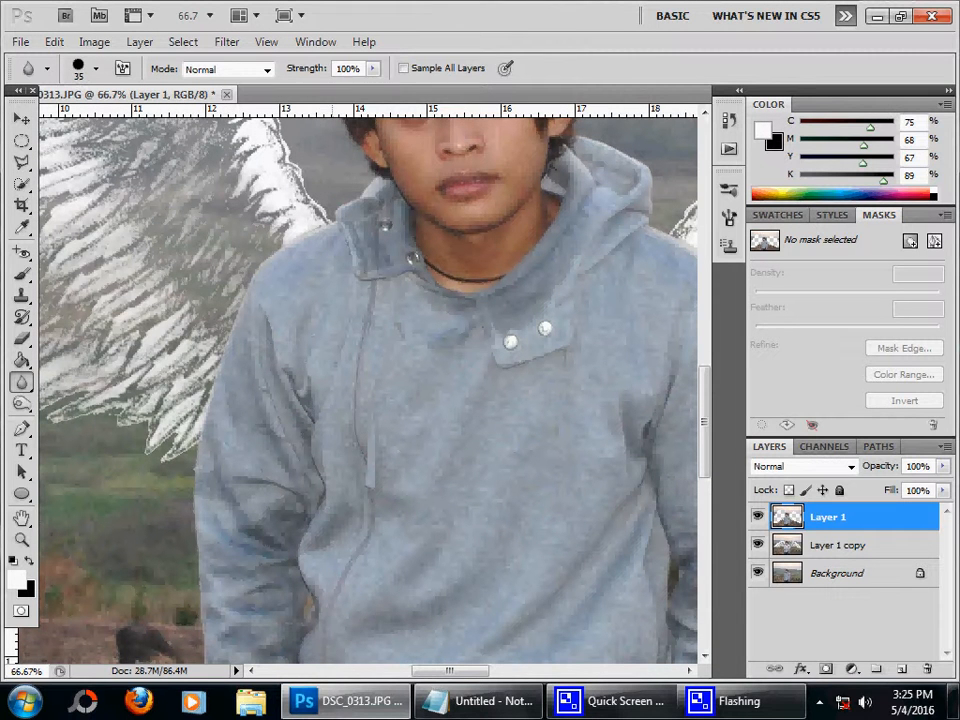
pyautogui.press('[')
pyautogui.moveTo(238, 292); pyautogui.dragTo(276, 259)
pyautogui.moveTo(238, 324)
pyautogui.mouseDown()
pyautogui.moveTo(218, 373)
pyautogui.moveTo(256, 281)
pyautogui.moveTo(217, 435)
pyautogui.mouseUp()
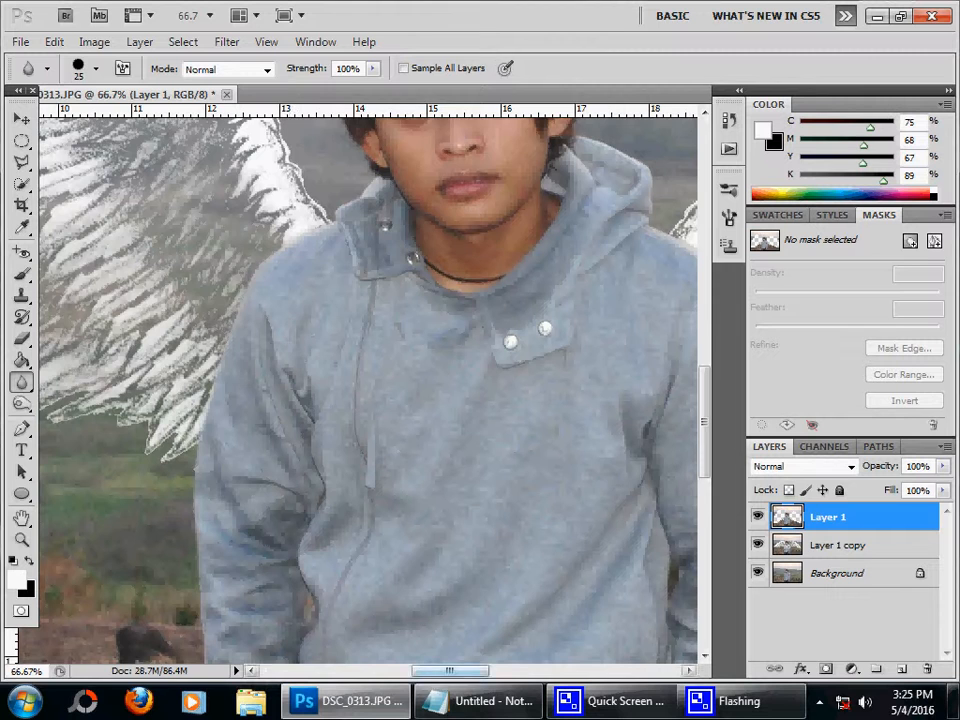
pyautogui.moveTo(450, 671); pyautogui.dragTo(497, 671)
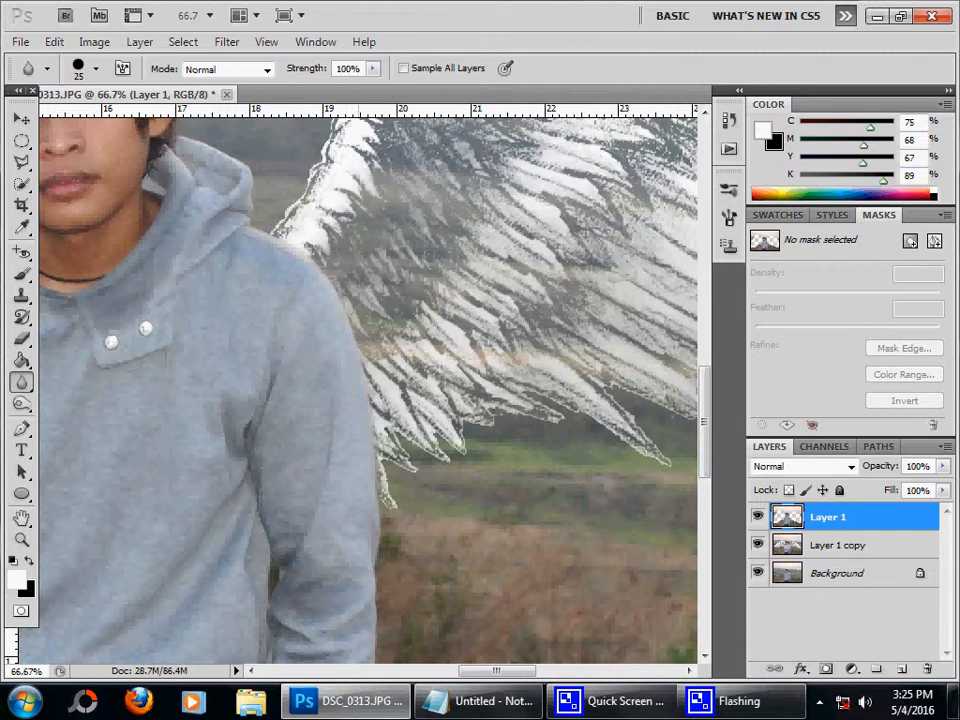
pyautogui.hotkey('ctrl', '-')
pyautogui.hotkey('ctrl', '-')
pyautogui.hotkey('ctrl', '-')
pyautogui.hotkey('ctrl', '-')
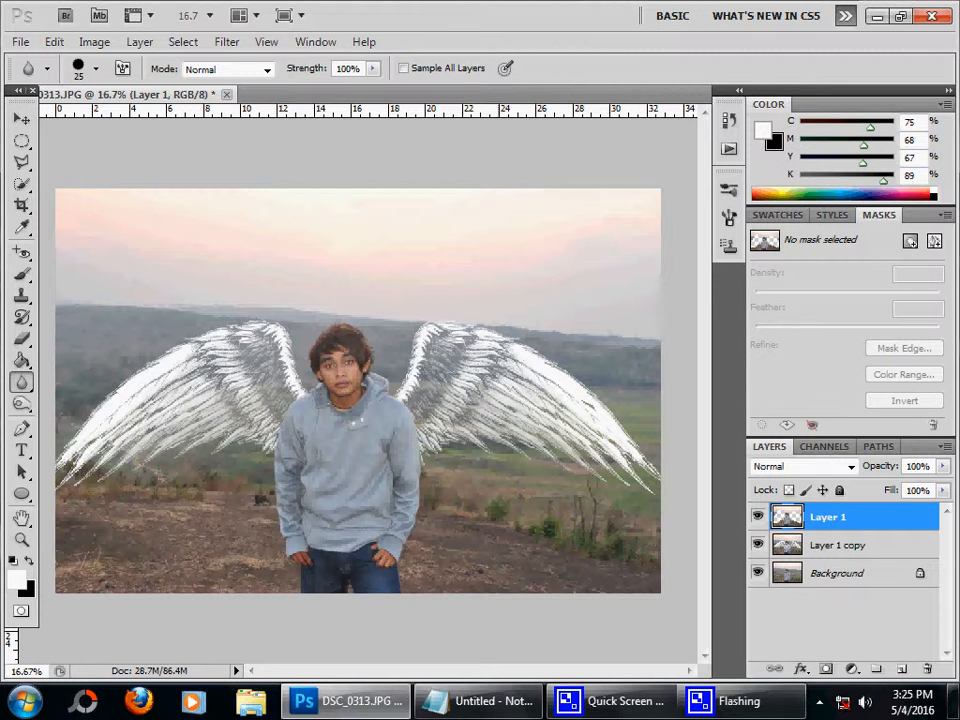
pyautogui.press('i')
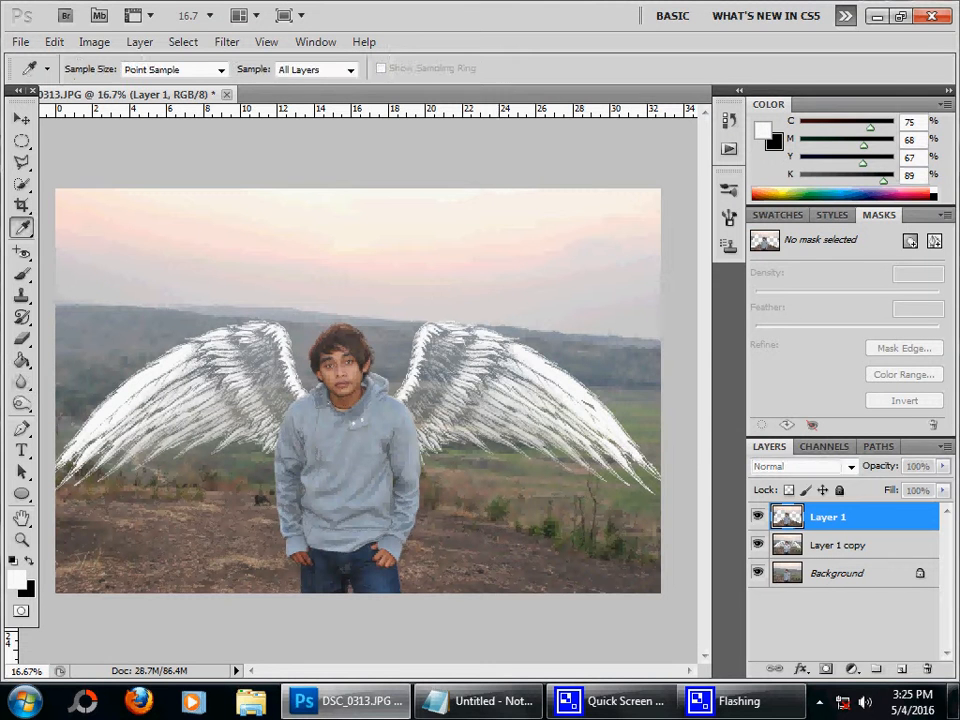
pyautogui.hotkey('ctrl', 'l')
pyautogui.moveTo(734, 327)
pyautogui.mouseDown()
pyautogui.moveTo(710, 327)
pyautogui.moveTo(733, 327)
pyautogui.mouseUp()
pyautogui.click(919, 179)
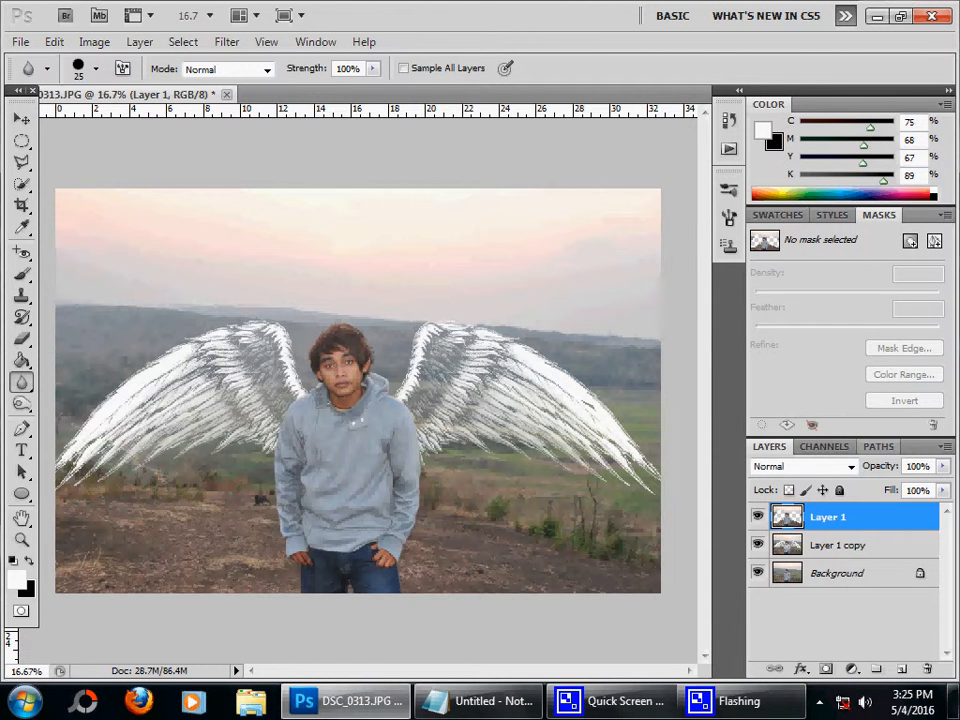
# Merge Layer 1 with Layer 1 copy and set the merged layer's Levels midtone input to 0.94
pyautogui.keyDown('ctrl'); pyautogui.click(840, 545); pyautogui.keyUp('ctrl')
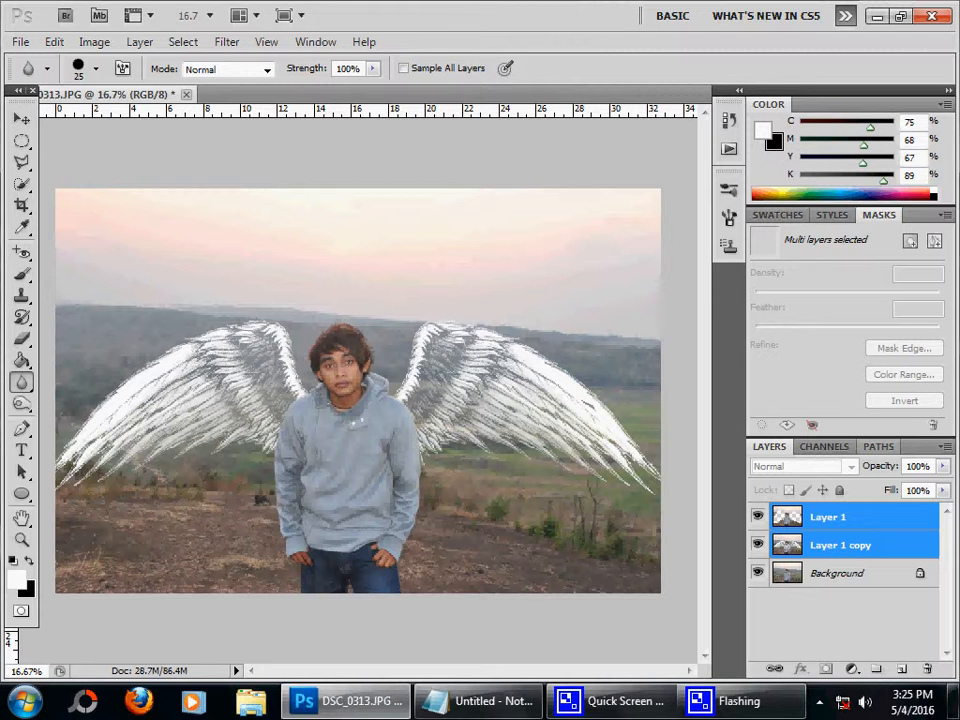
pyautogui.hotkey('ctrl', 'e')
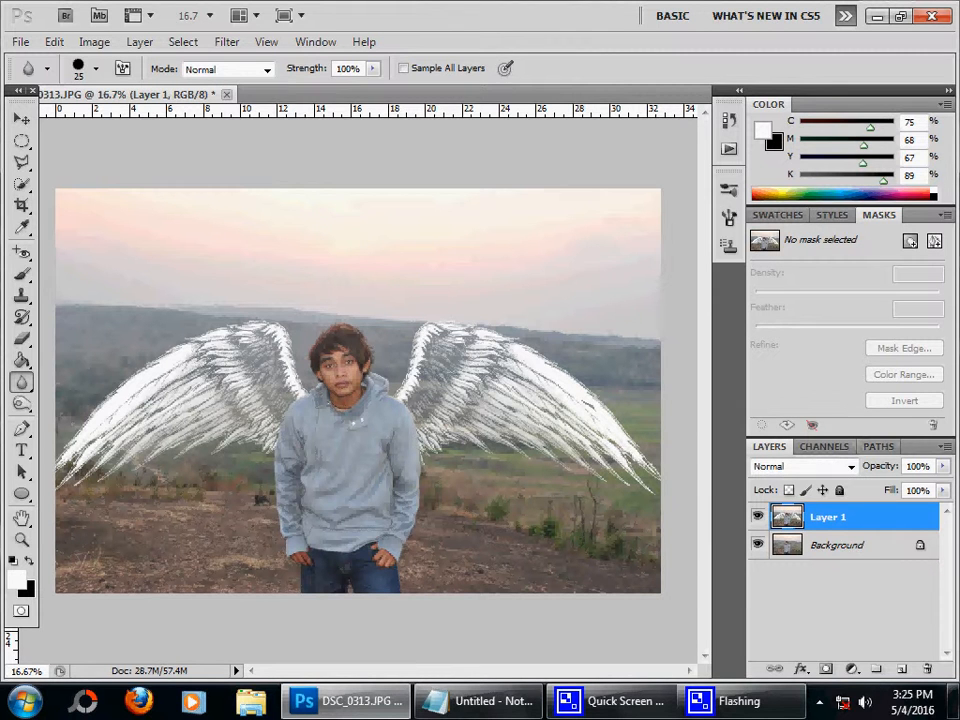
pyautogui.hotkey('ctrl', 'l')
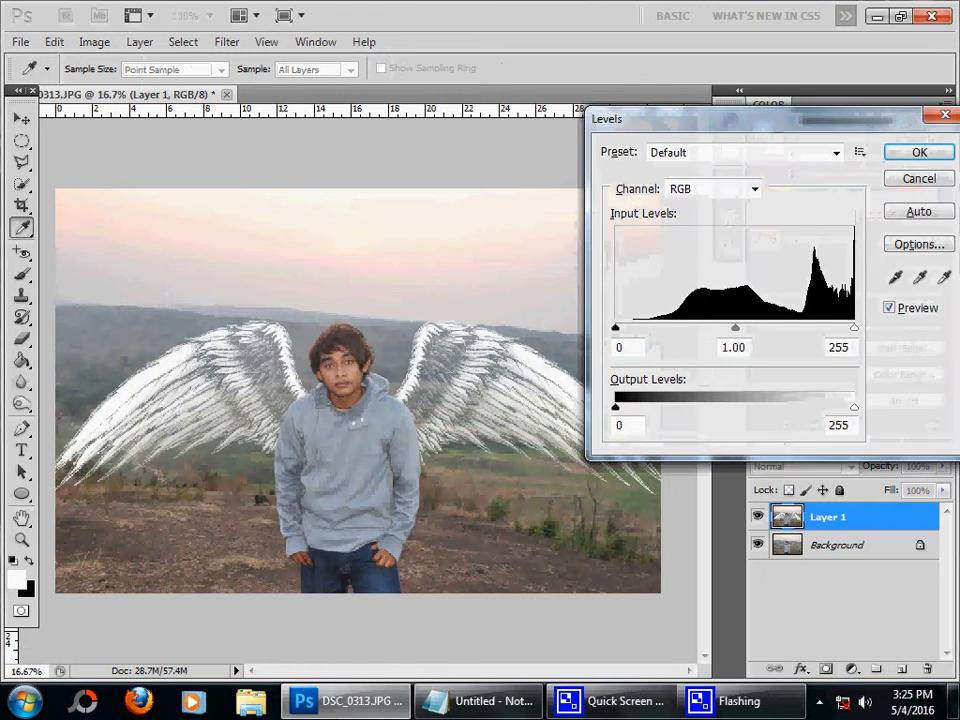
pyautogui.moveTo(735, 328)
pyautogui.mouseDown()
pyautogui.moveTo(757, 328)
pyautogui.moveTo(693, 328)
pyautogui.moveTo(740, 328)
pyautogui.mouseUp()
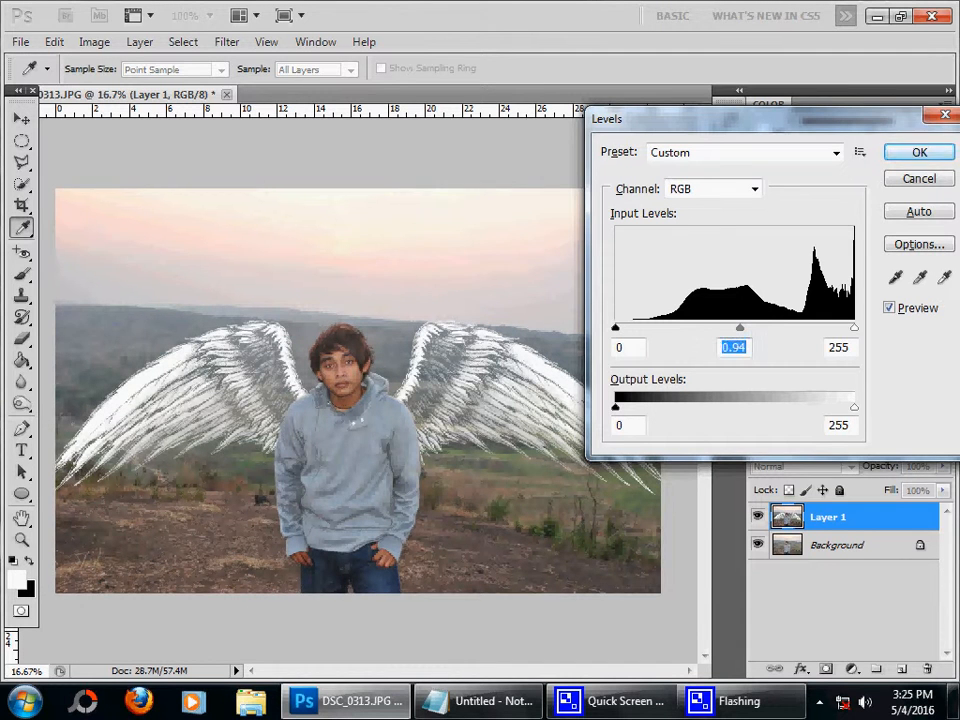
pyautogui.click(919, 152)
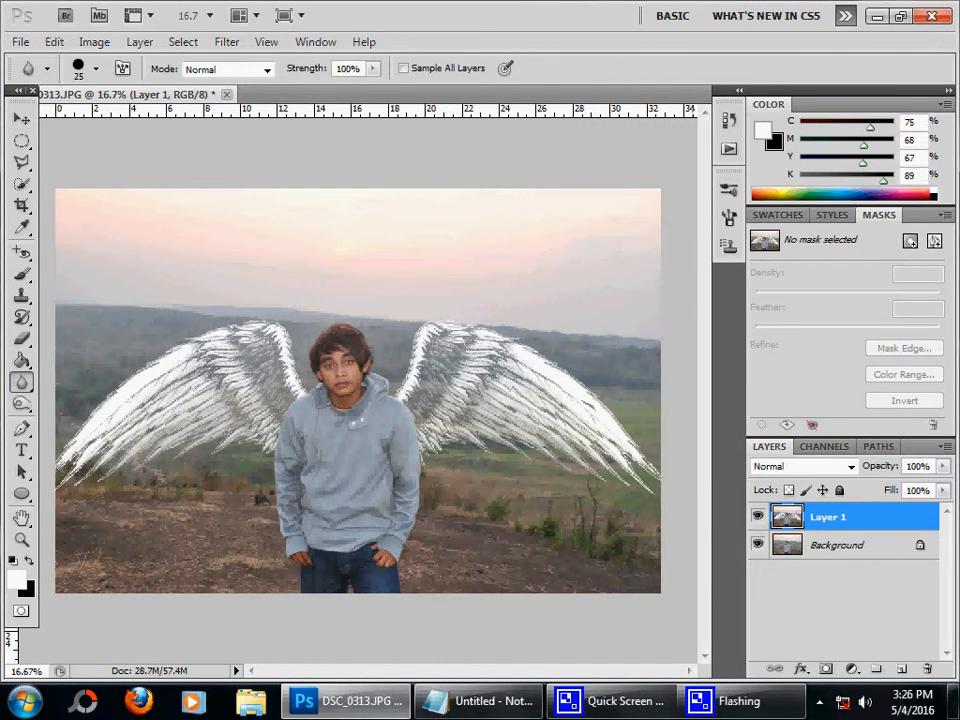
# Brighten the merged layer with a Curves midpoint at input 133 and output 150 on the RGB channel
pyautogui.hotkey('ctrl', 'm')
pyautogui.moveTo(716, 410)
pyautogui.mouseDown()
pyautogui.moveTo(690, 390)
pyautogui.moveTo(711, 398)
pyautogui.mouseUp()
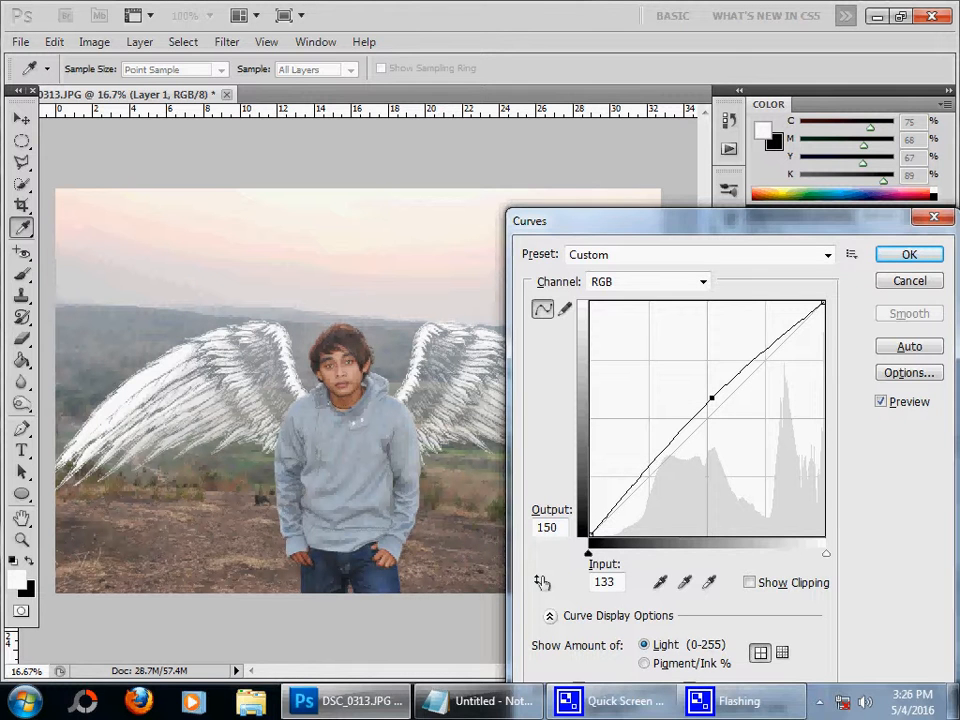
pyautogui.click(909, 255)
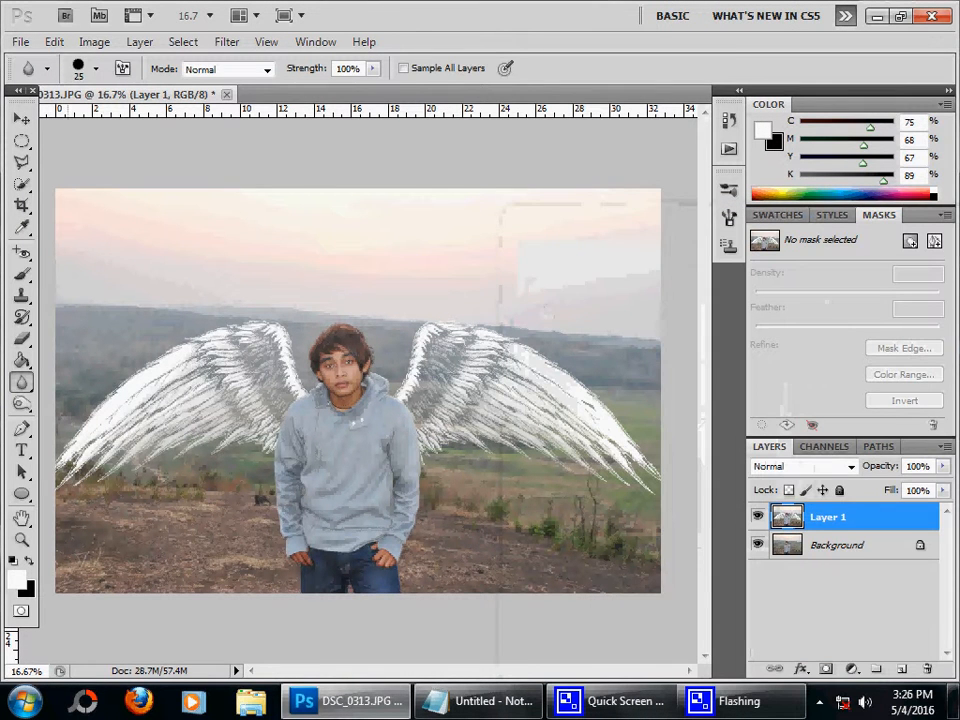
pyautogui.click(94, 41)
pyautogui.moveTo(123, 88)
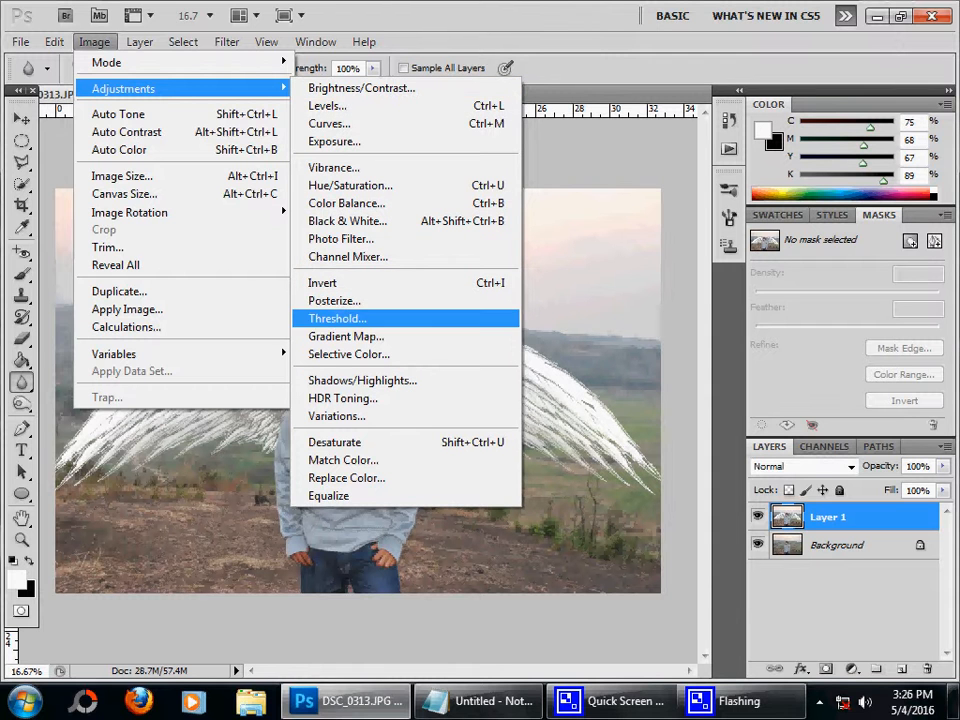
pyautogui.click(360, 88)
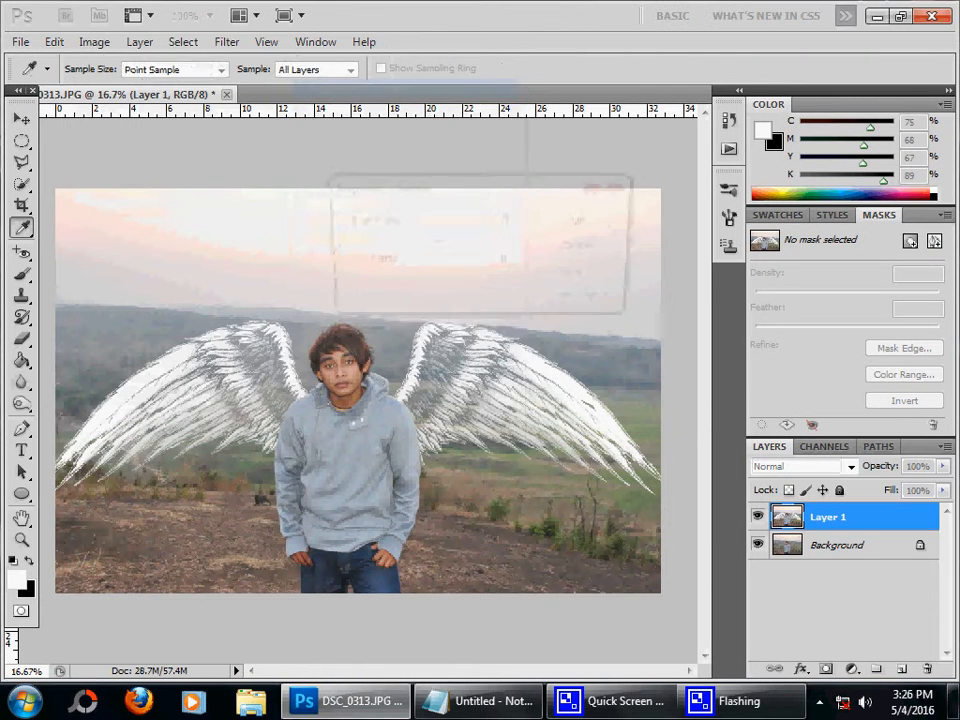
pyautogui.moveTo(435, 241); pyautogui.dragTo(455, 281)
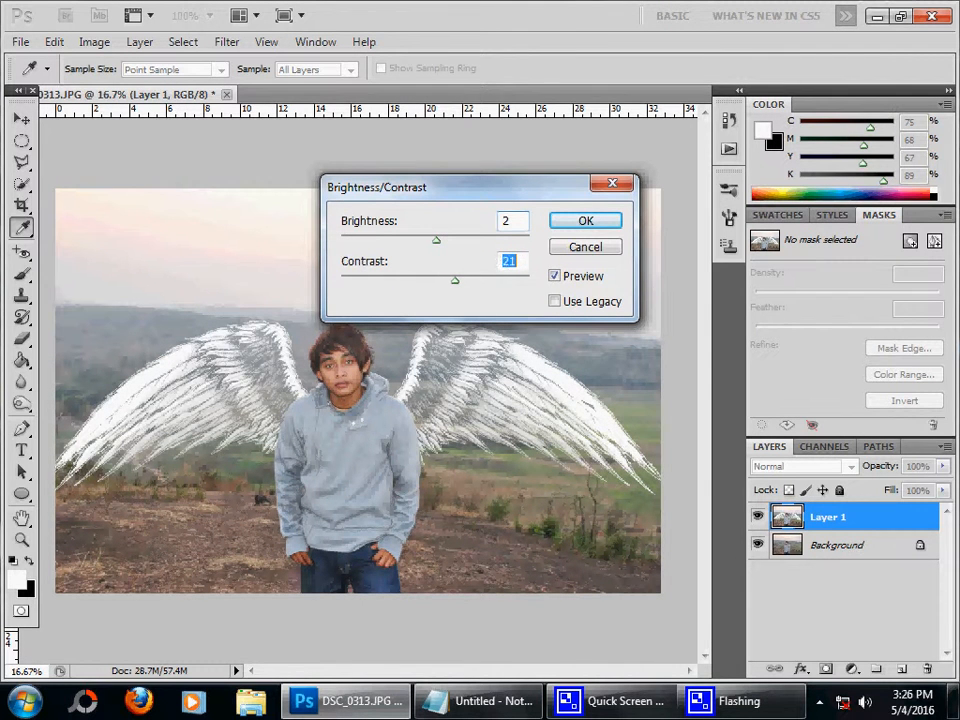
pyautogui.click(586, 247)
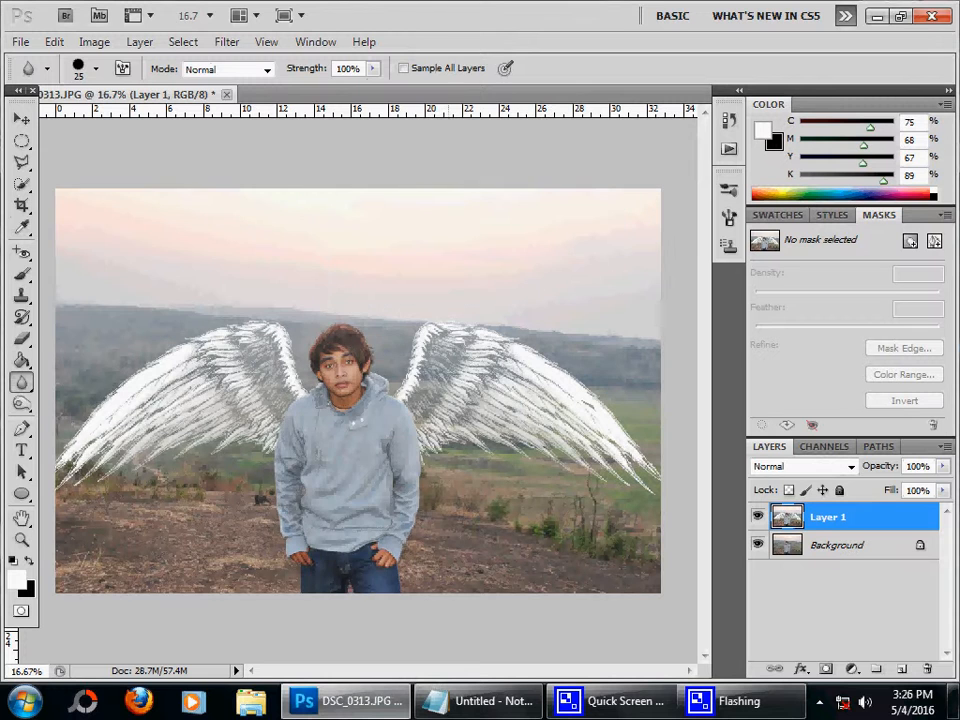
# Open the merged Layer 1 in the Topaz Adjust 5 filter
pyautogui.click(226, 42)
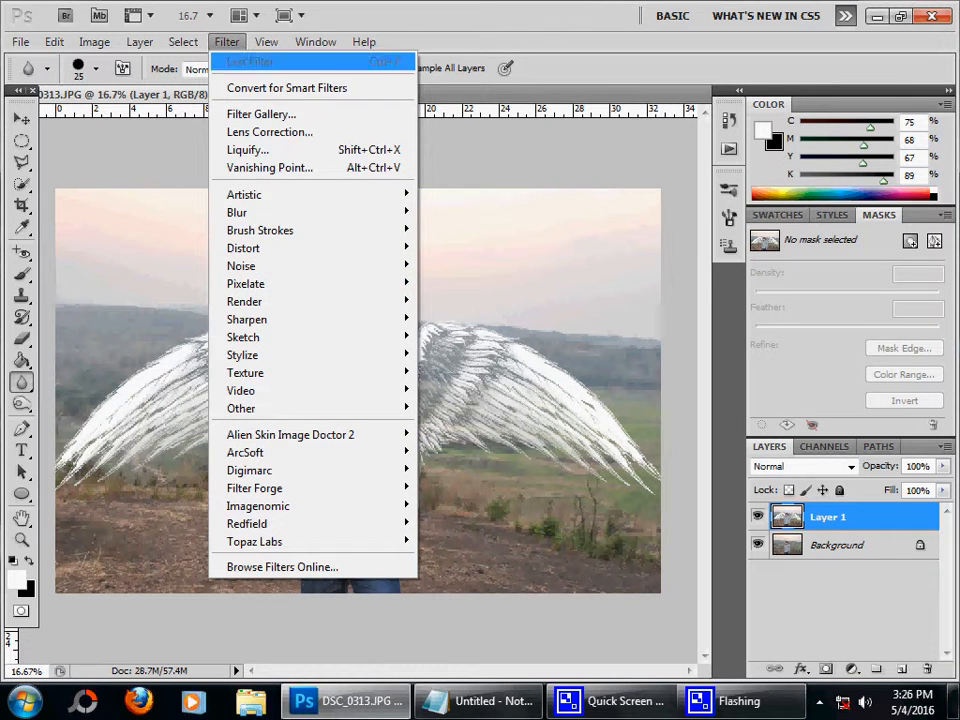
pyautogui.moveTo(330, 541)
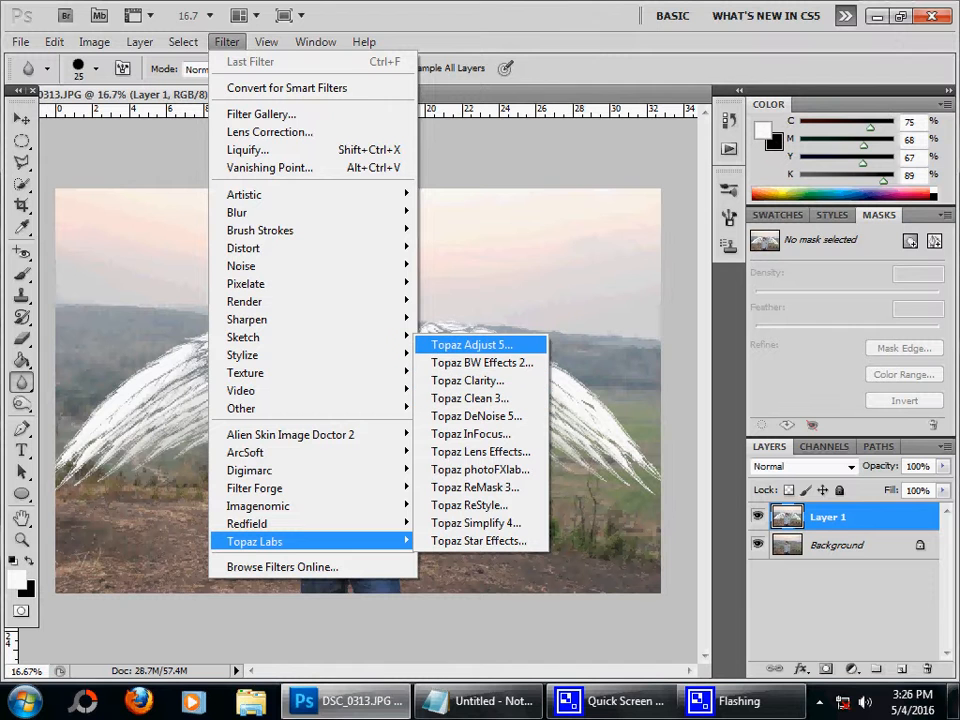
pyautogui.click(472, 345)
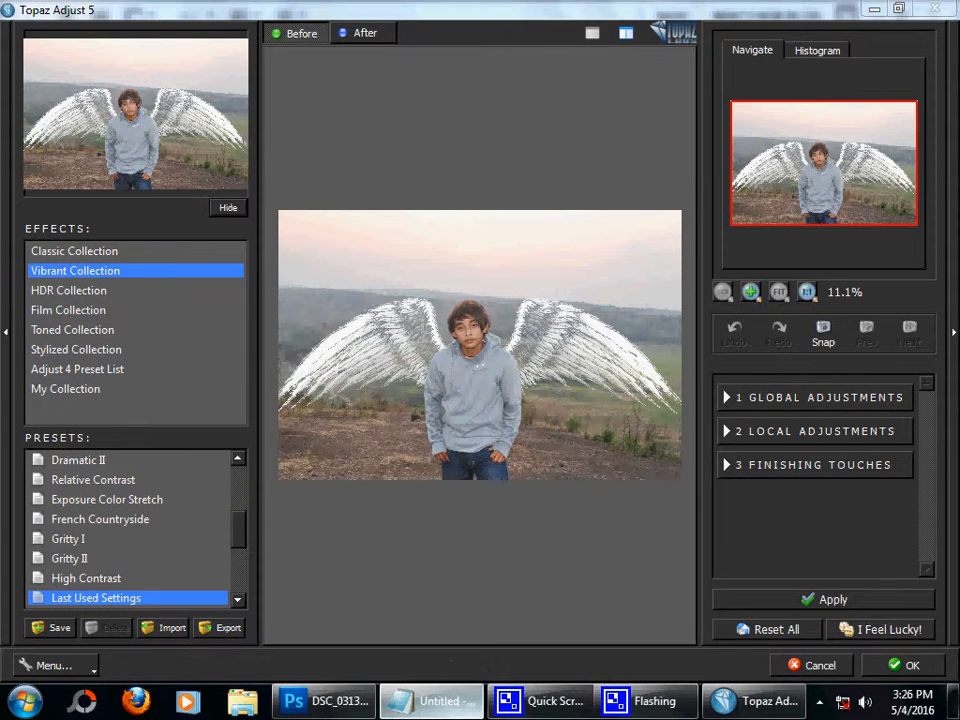
pyautogui.click(440, 700)
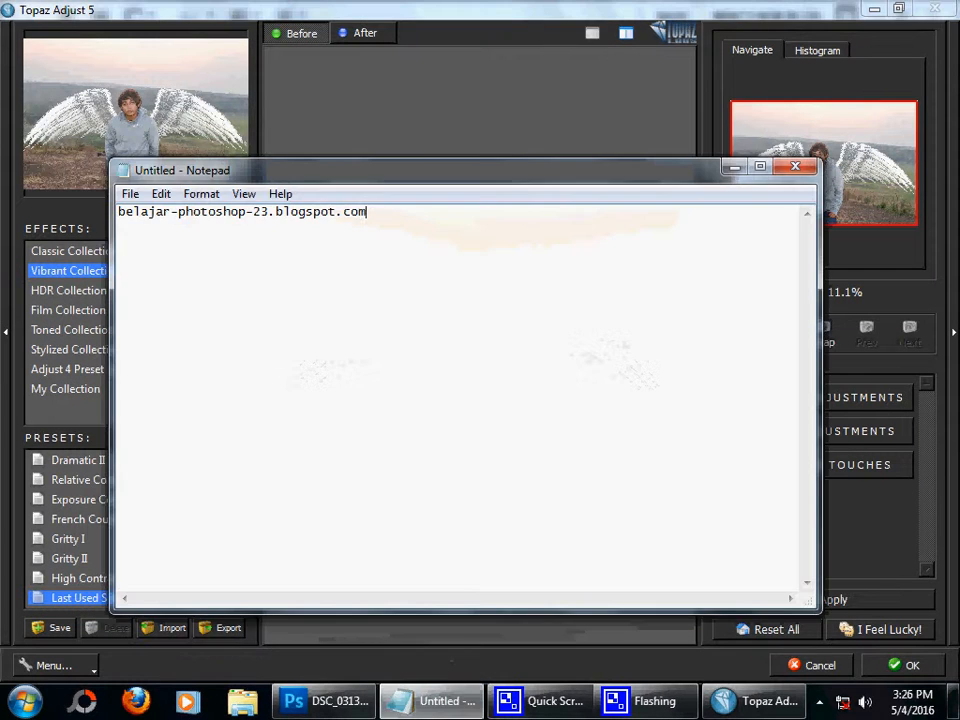
pyautogui.moveTo(367, 212); pyautogui.dragTo(118, 212)
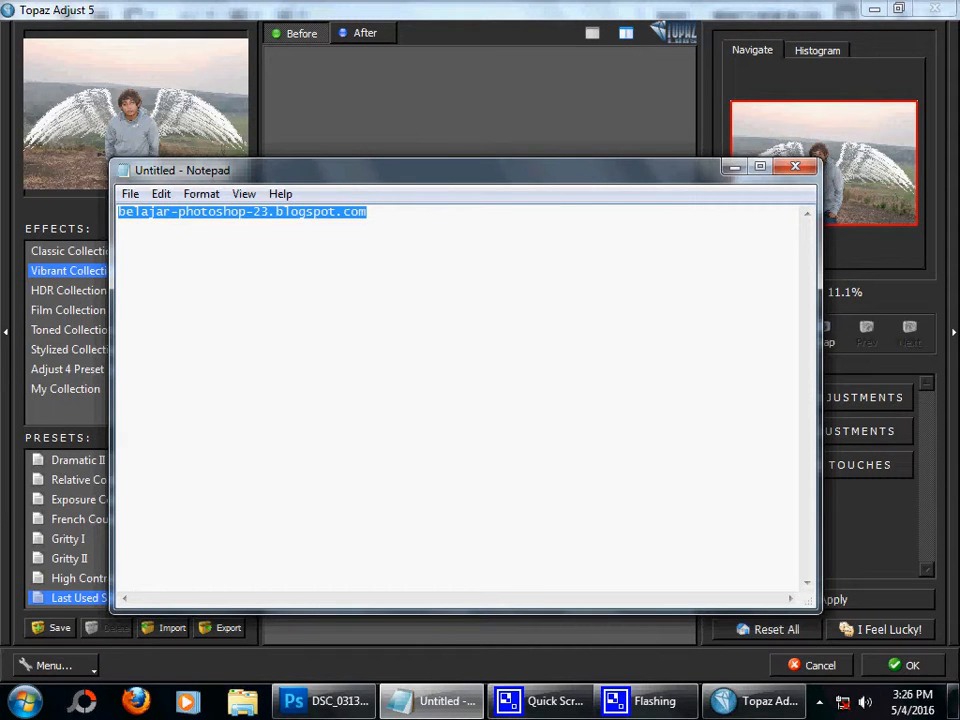
pyautogui.click(752, 700)
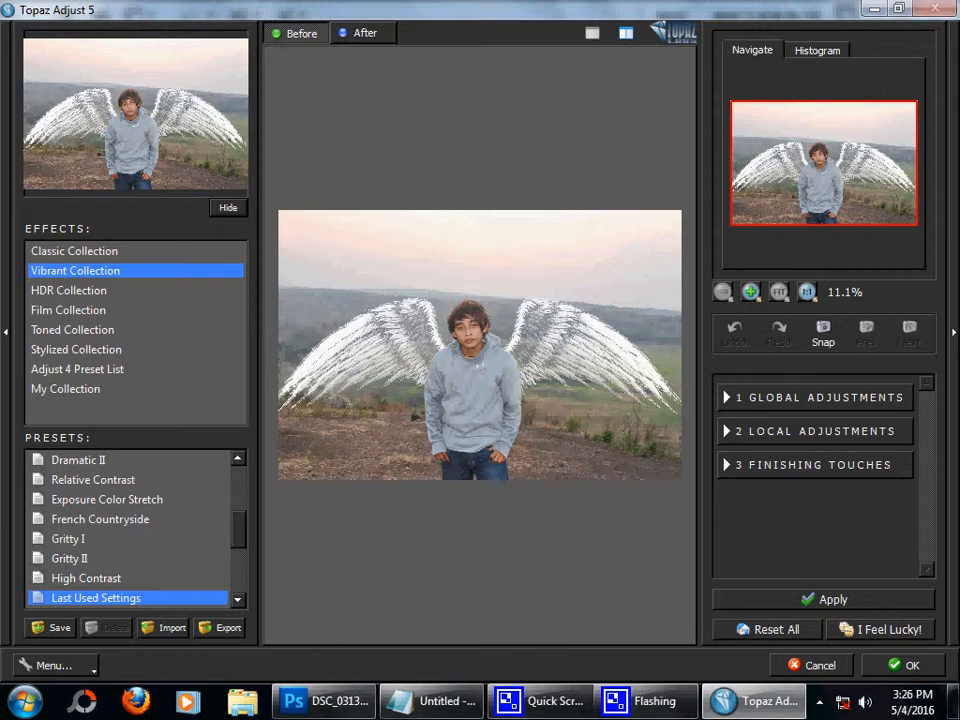
# Preview the Winter preset of the Vibrant Collection on the photo and choose the Vibrance preset instead
pyautogui.scroll(3, 130, 525)
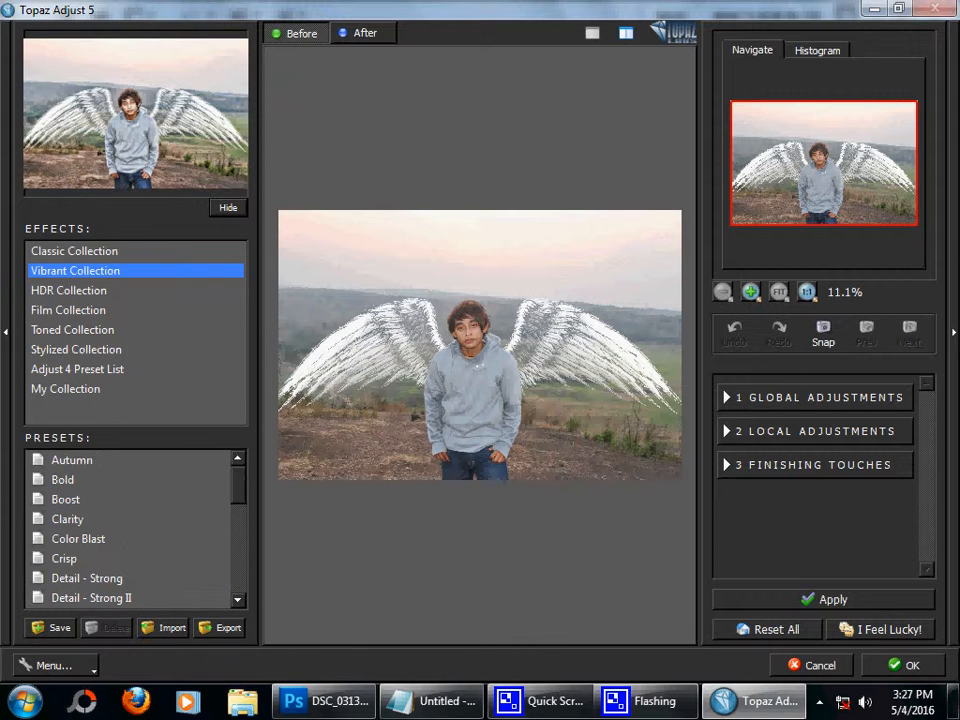
pyautogui.scroll(-6, 130, 525)
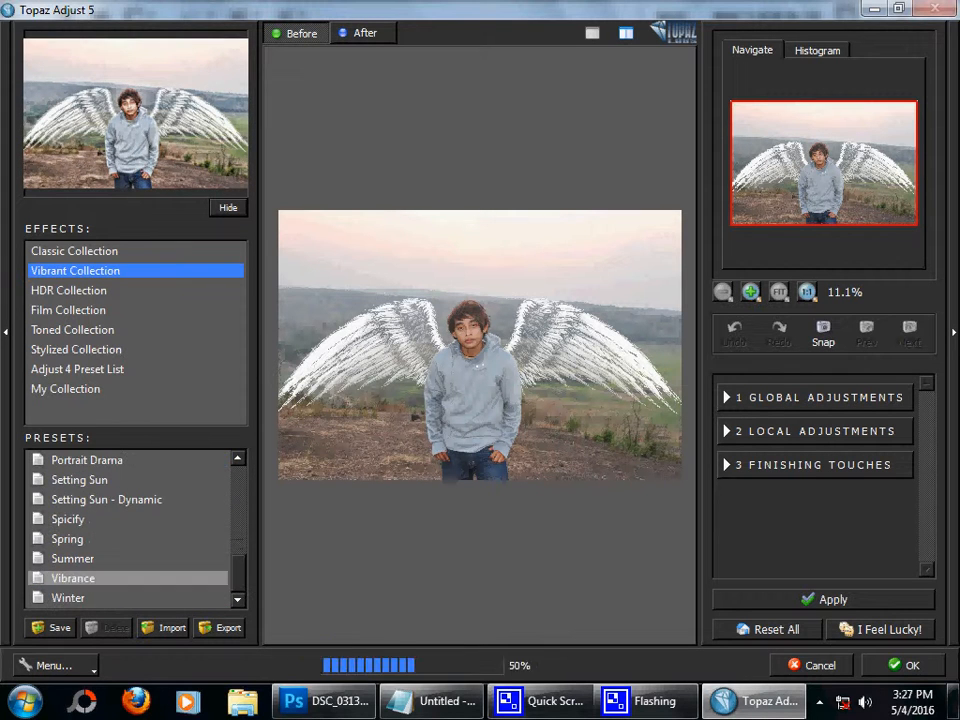
pyautogui.click(68, 597)
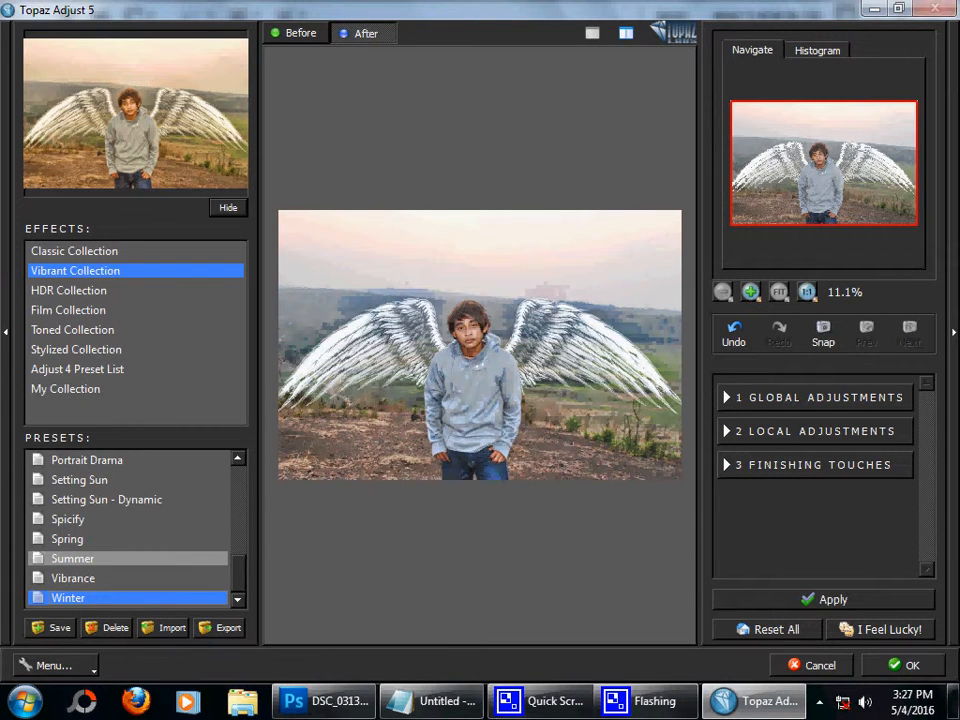
pyautogui.scroll(2, 480, 345)
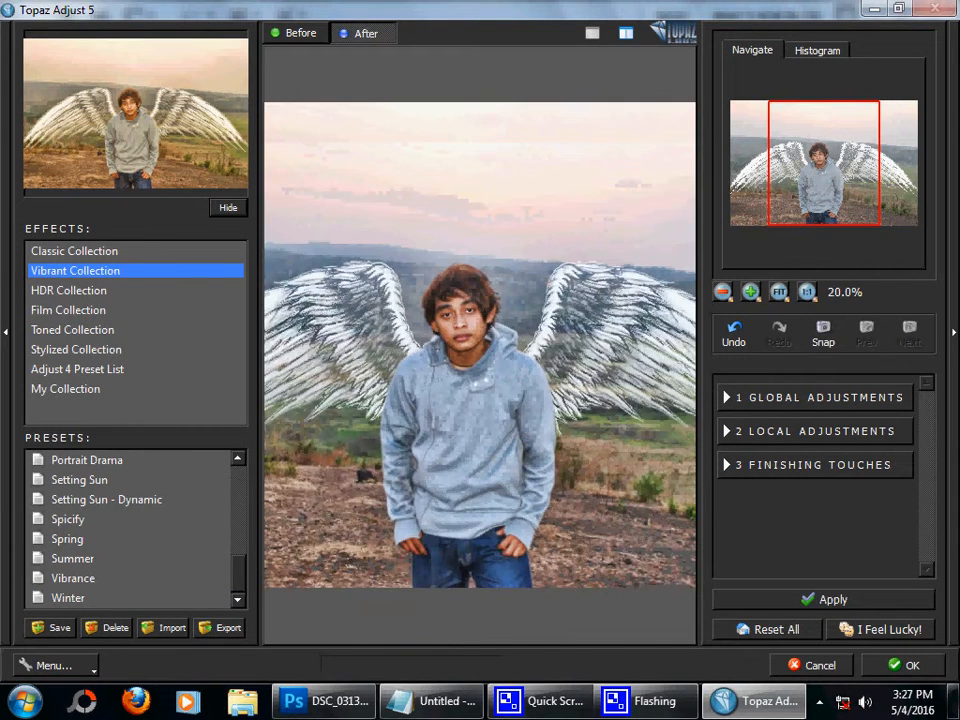
pyautogui.scroll(2, 480, 345)
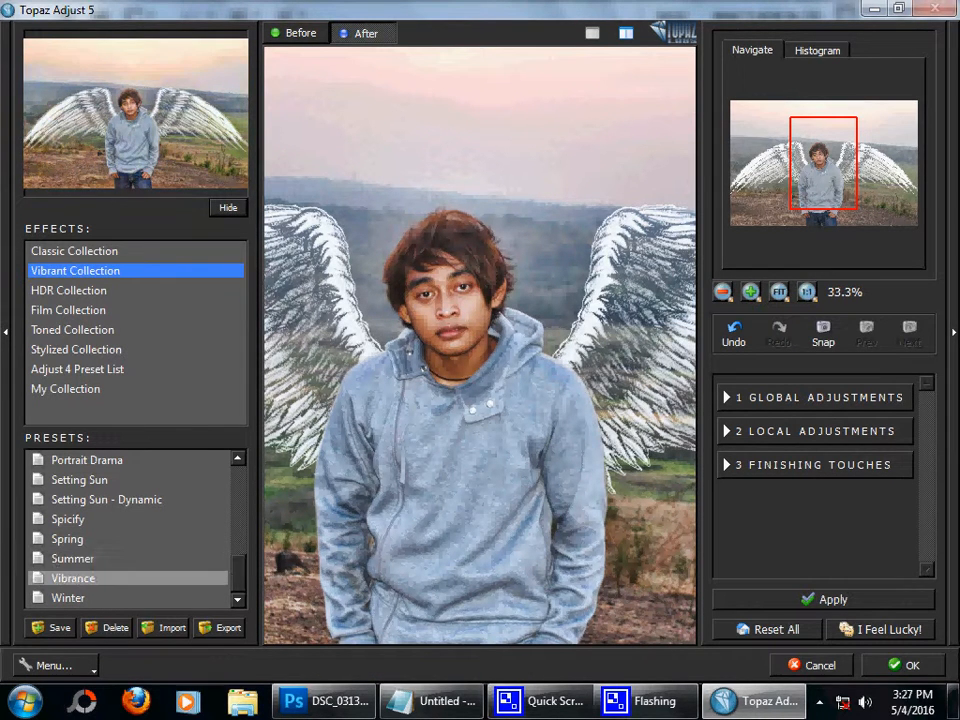
pyautogui.click(73, 578)
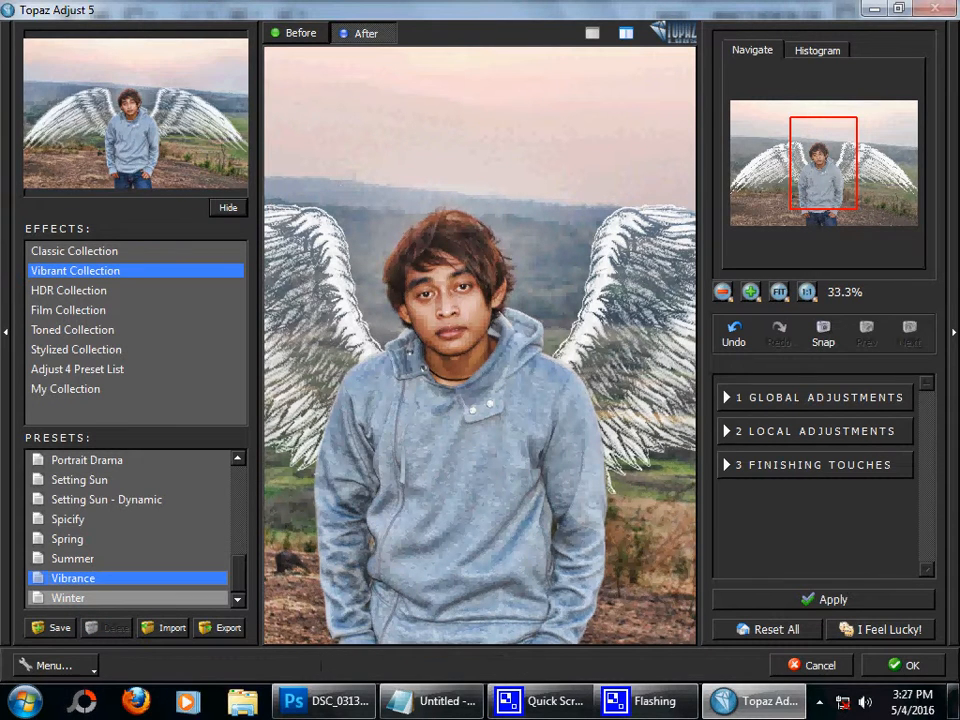
# In the global Adaptive Exposure adjustments, set Adaptive Exposure to 0.38 and Contrast to -0.47
pyautogui.click(815, 398)
pyautogui.click(815, 427)
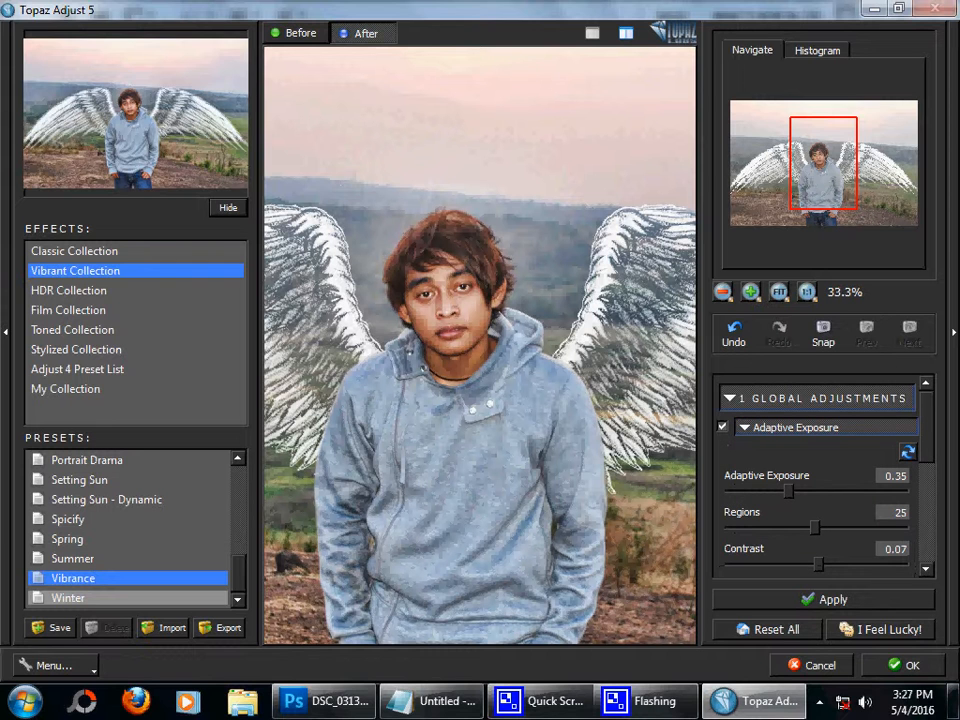
pyautogui.moveTo(789, 491)
pyautogui.mouseDown()
pyautogui.moveTo(767, 491)
pyautogui.moveTo(810, 491)
pyautogui.moveTo(796, 491)
pyautogui.mouseUp()
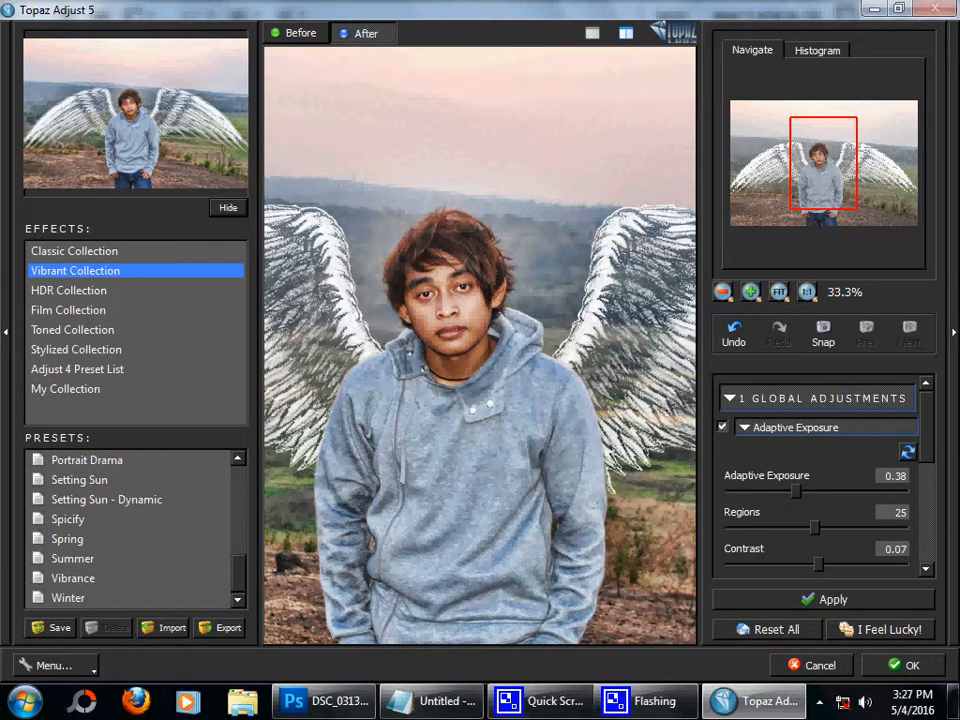
pyautogui.scroll(-4, 815, 475)
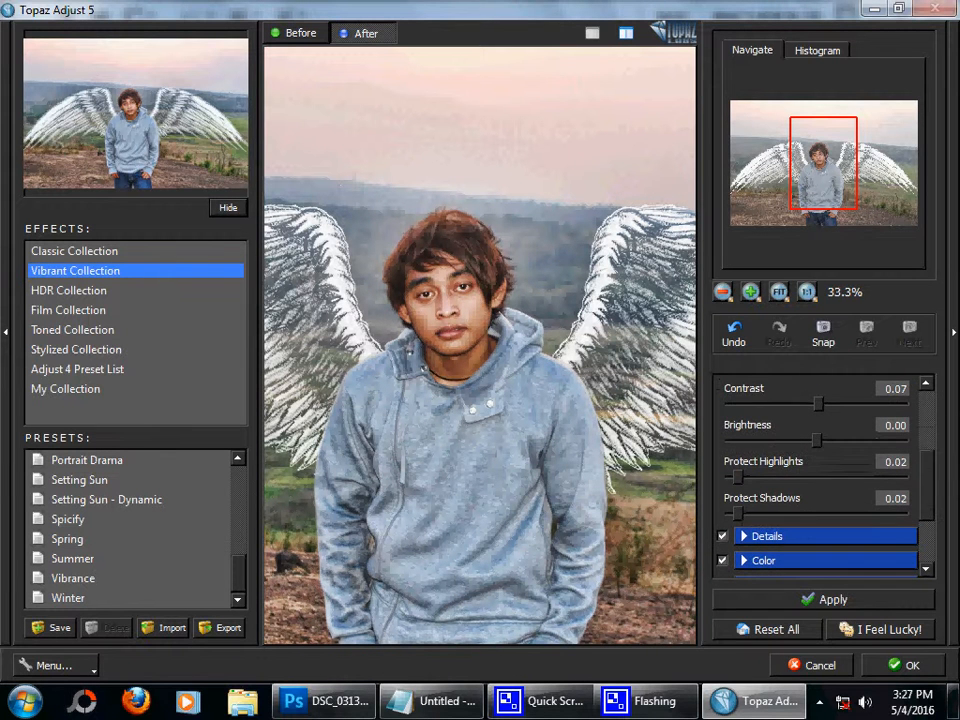
pyautogui.moveTo(818, 403)
pyautogui.mouseDown()
pyautogui.moveTo(794, 403)
pyautogui.moveTo(806, 403)
pyautogui.mouseUp()
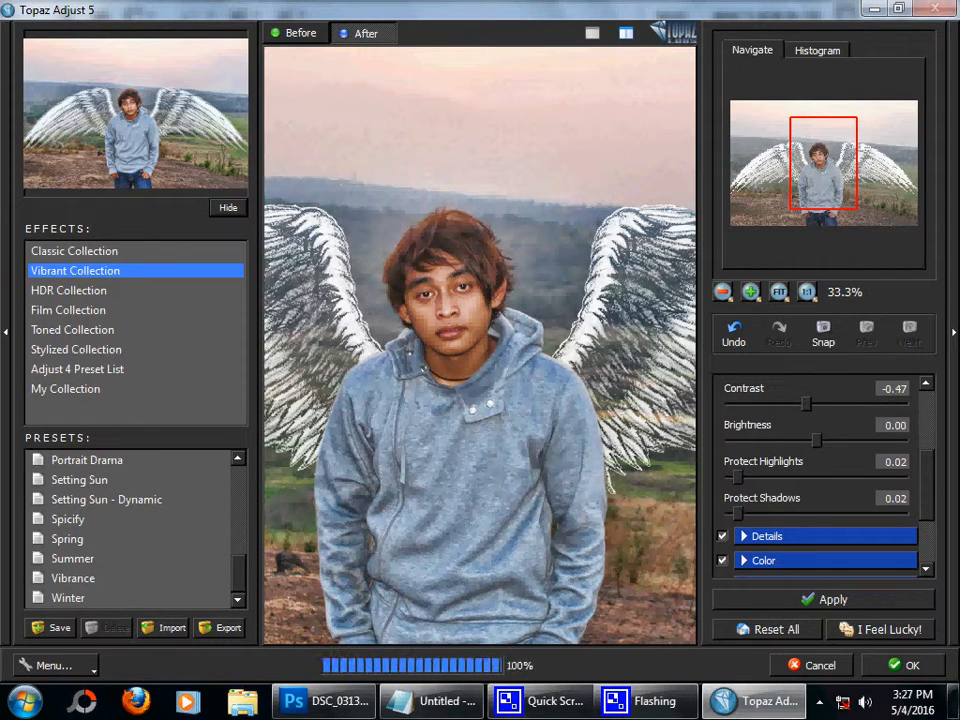
# Set the Strength of the global Details adjustment to 1.44
pyautogui.moveTo(927, 485); pyautogui.dragTo(927, 446)
pyautogui.click(768, 483)
pyautogui.moveTo(791, 469)
pyautogui.mouseDown()
pyautogui.moveTo(822, 469)
pyautogui.moveTo(792, 469)
pyautogui.mouseUp()
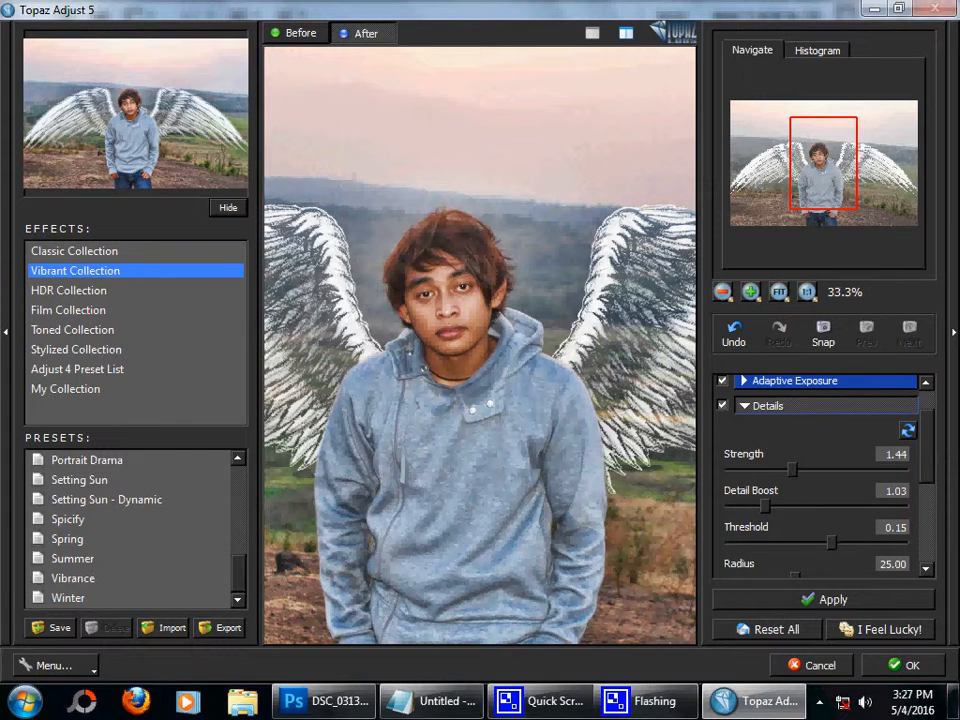
# Lower the Adaptive Saturation in the global Color adjustments, apply the filter to Layer 1 and put the Notepad window away
pyautogui.moveTo(926, 446); pyautogui.dragTo(926, 492)
pyautogui.click(795, 541)
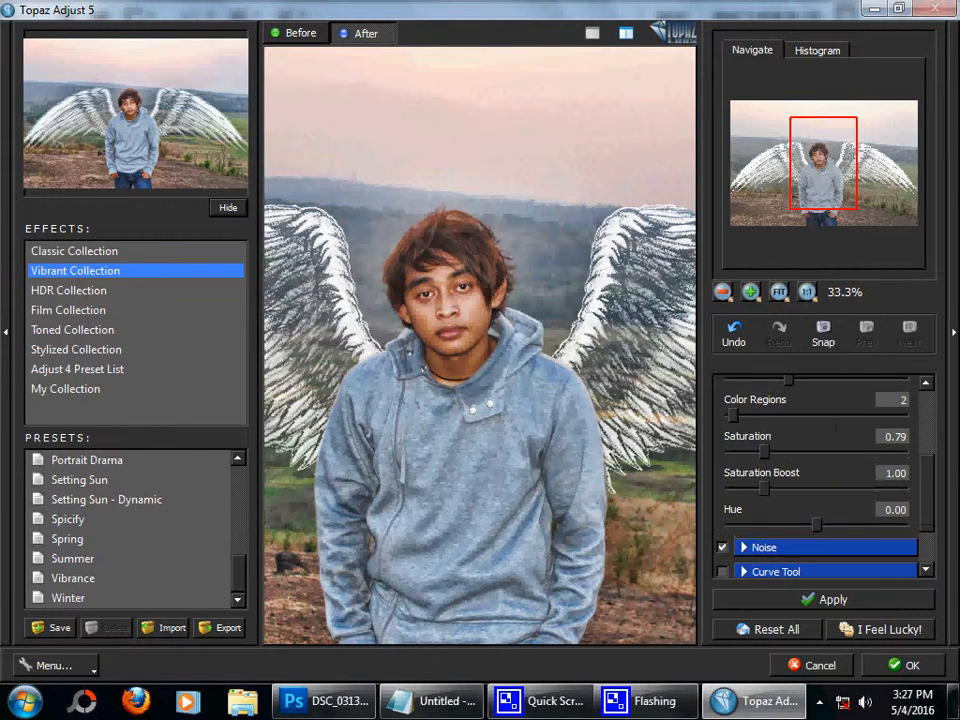
pyautogui.scroll(1, 820, 478)
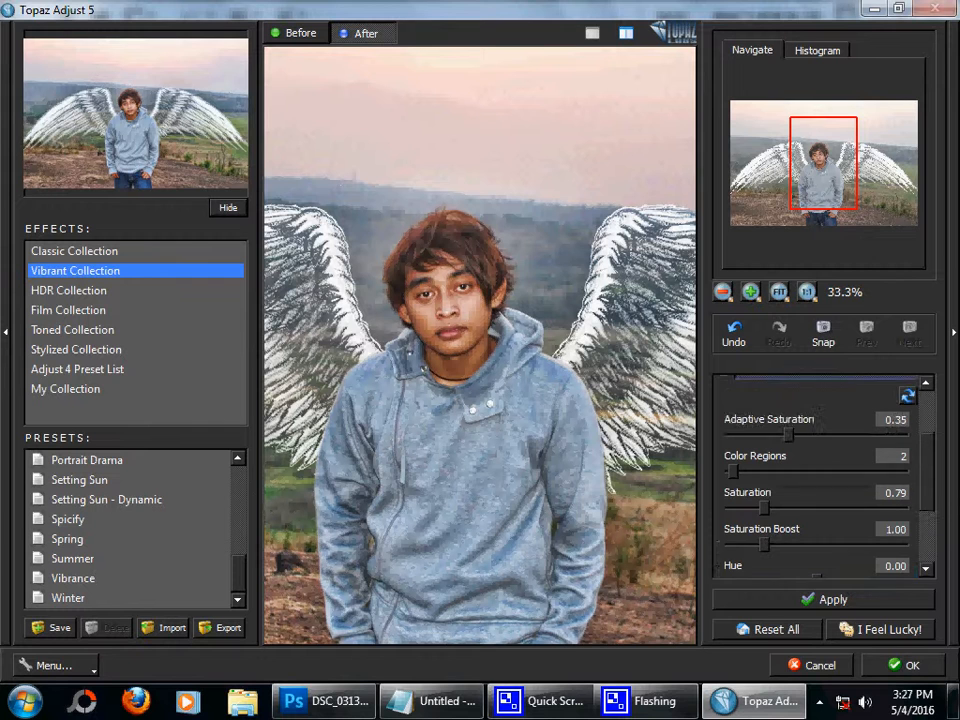
pyautogui.moveTo(789, 434); pyautogui.dragTo(767, 452)
pyautogui.scroll(-1, 820, 478)
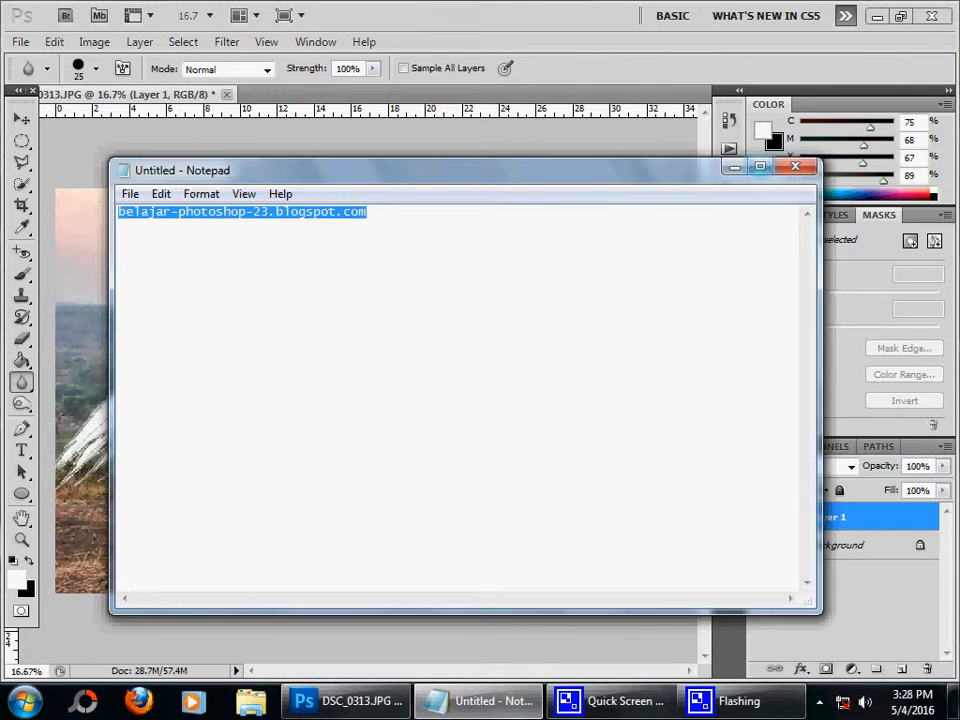
pyautogui.click(735, 167)
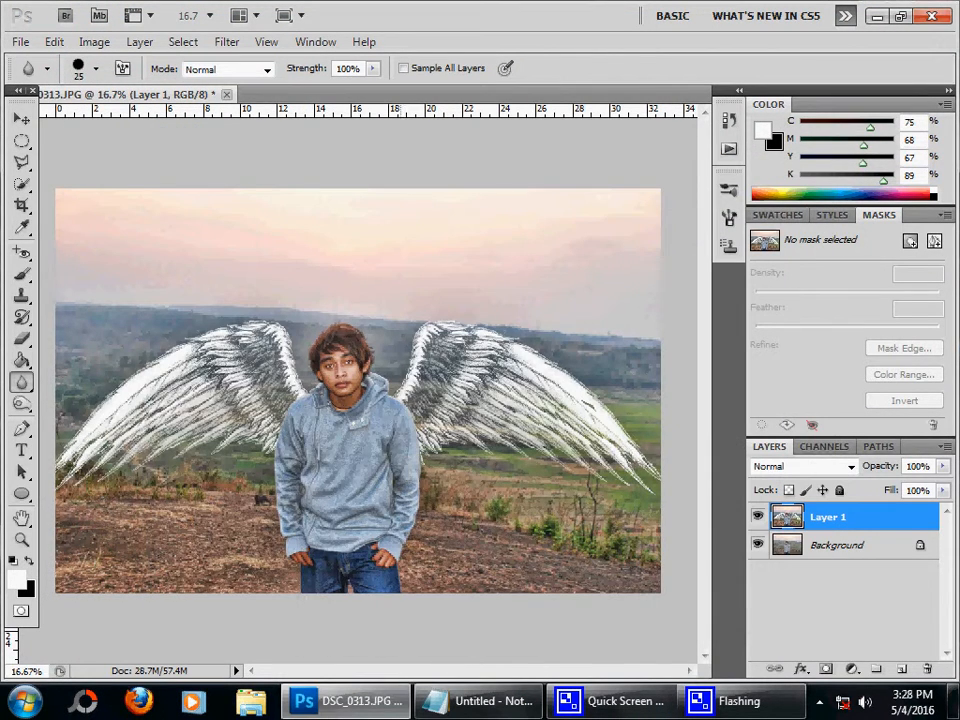
# Open the Topaz Clarity filter on Layer 1 and choose the Natural Boost II preset from the Nature collection
pyautogui.hotkey('ctrl', '+')
pyautogui.hotkey('ctrl', '+')
pyautogui.hotkey('ctrl', '+')
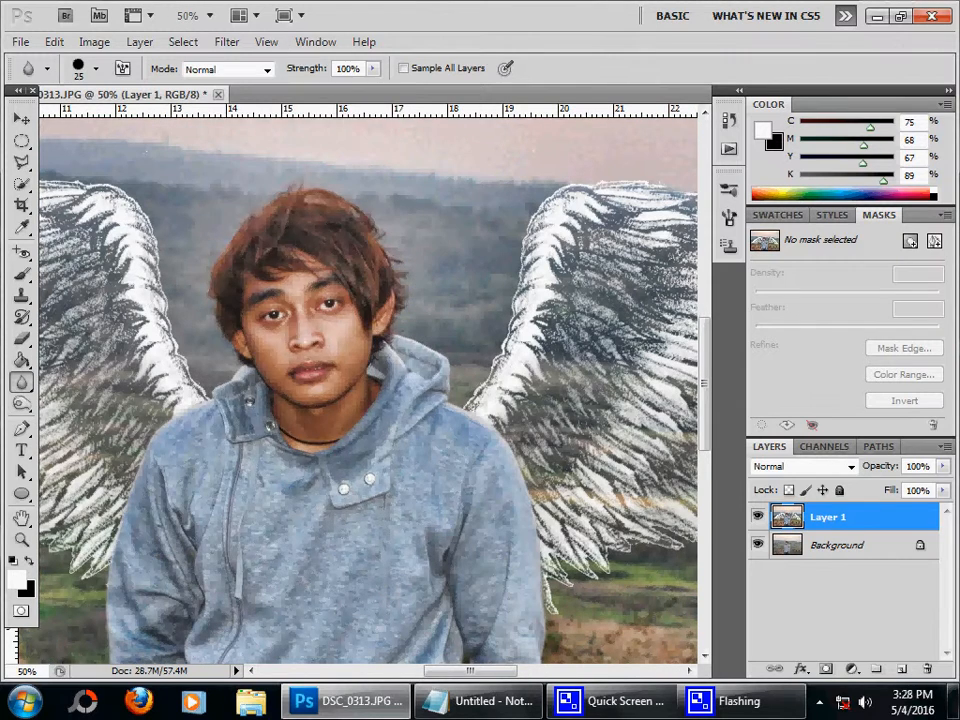
pyautogui.click(227, 41)
pyautogui.moveTo(256, 541)
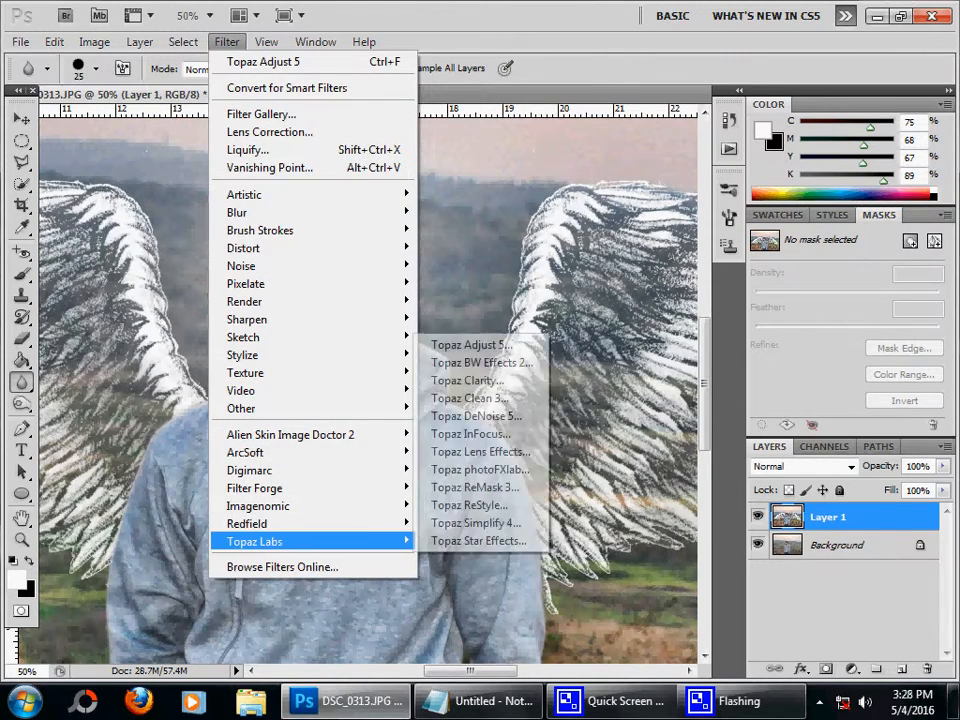
pyautogui.click(467, 381)
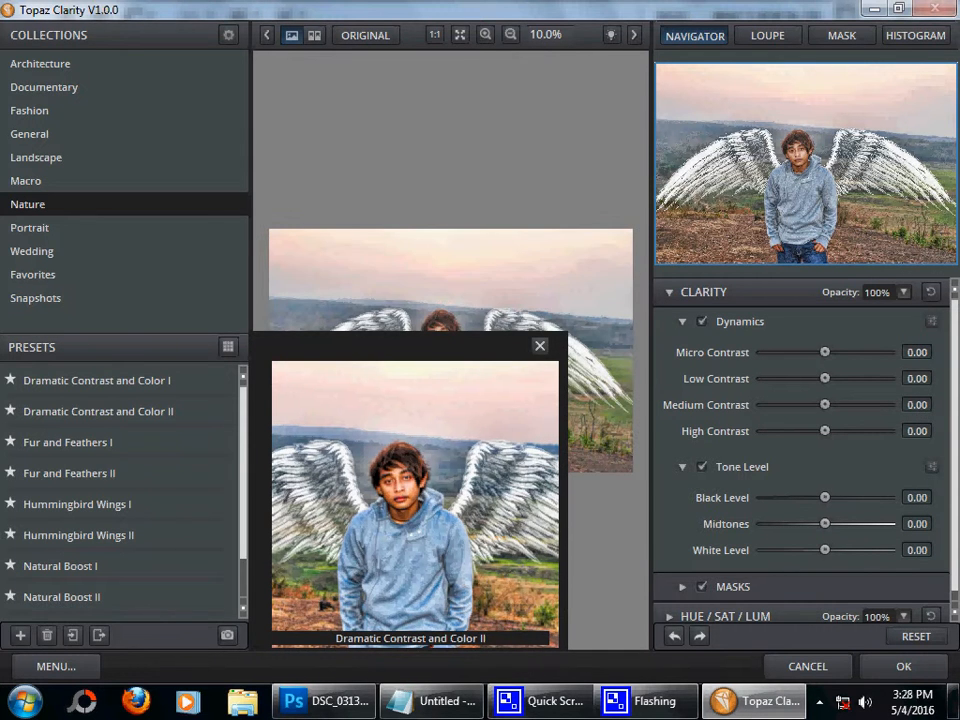
pyautogui.click(541, 701)
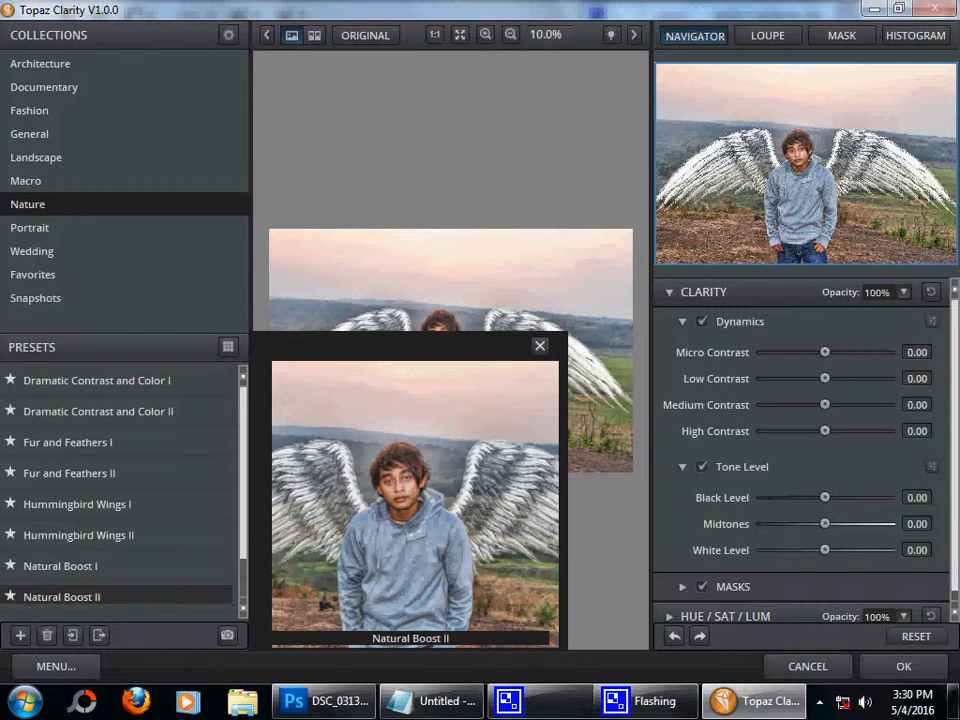
pyautogui.click(62, 597)
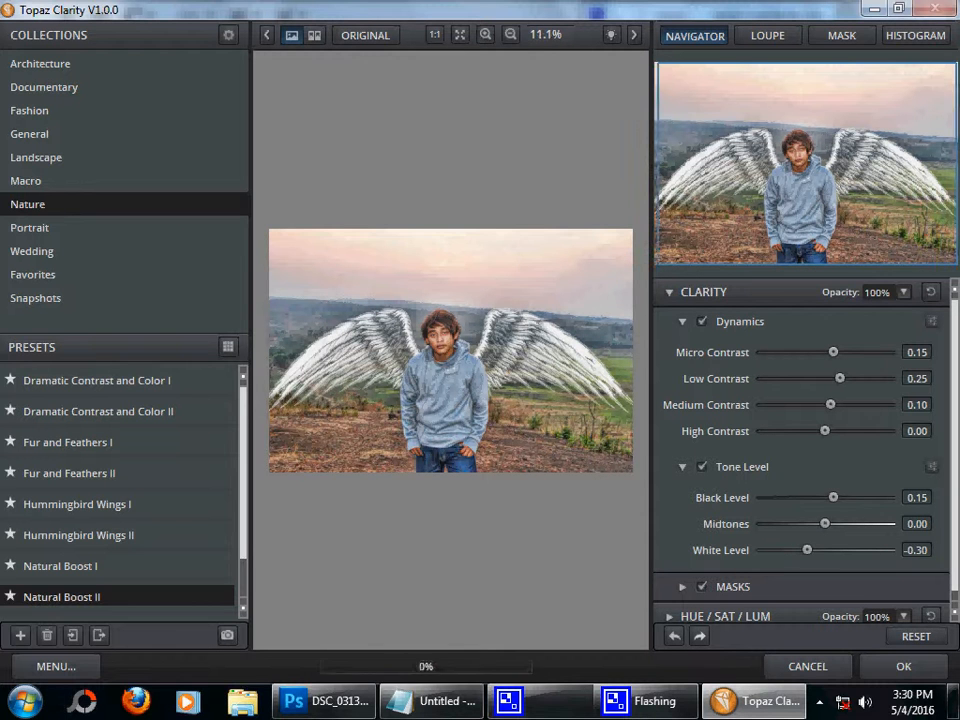
# Check the preset's effect on the man up close, apply the Clarity filter to Layer 1 and switch to the Move tool
pyautogui.scroll(2, 450, 350)
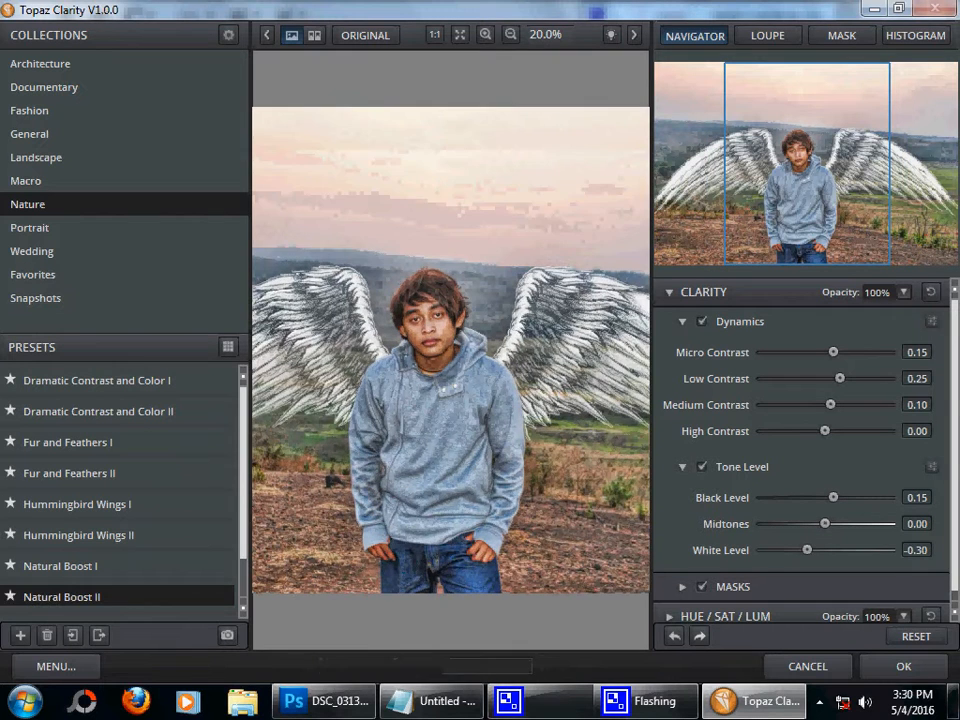
pyautogui.scroll(2, 451, 350)
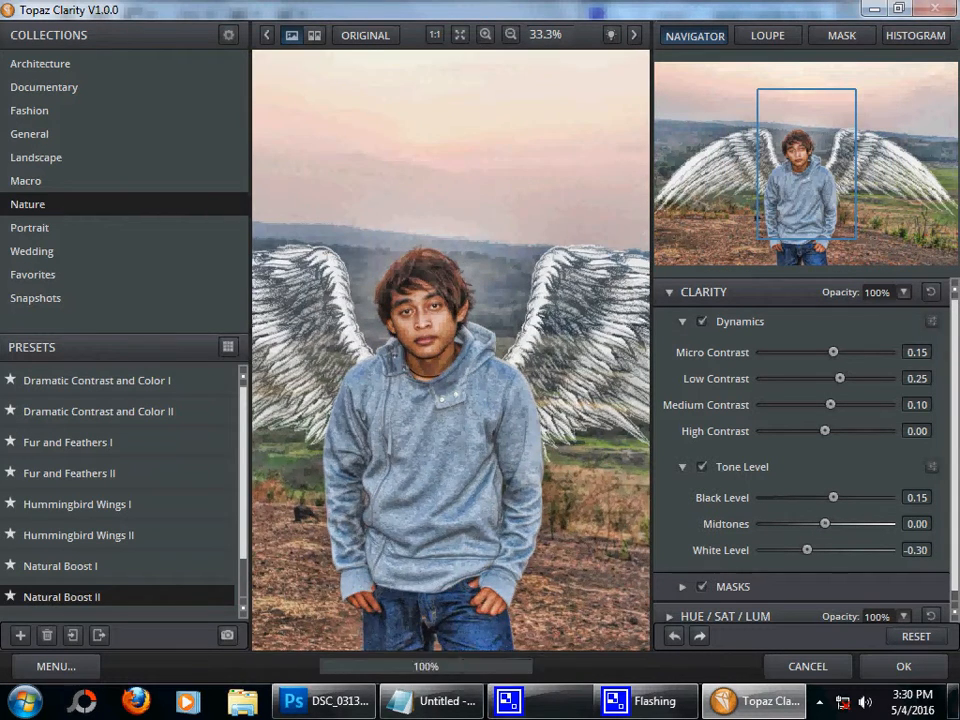
pyautogui.moveTo(451, 350); pyautogui.dragTo(479, 342)
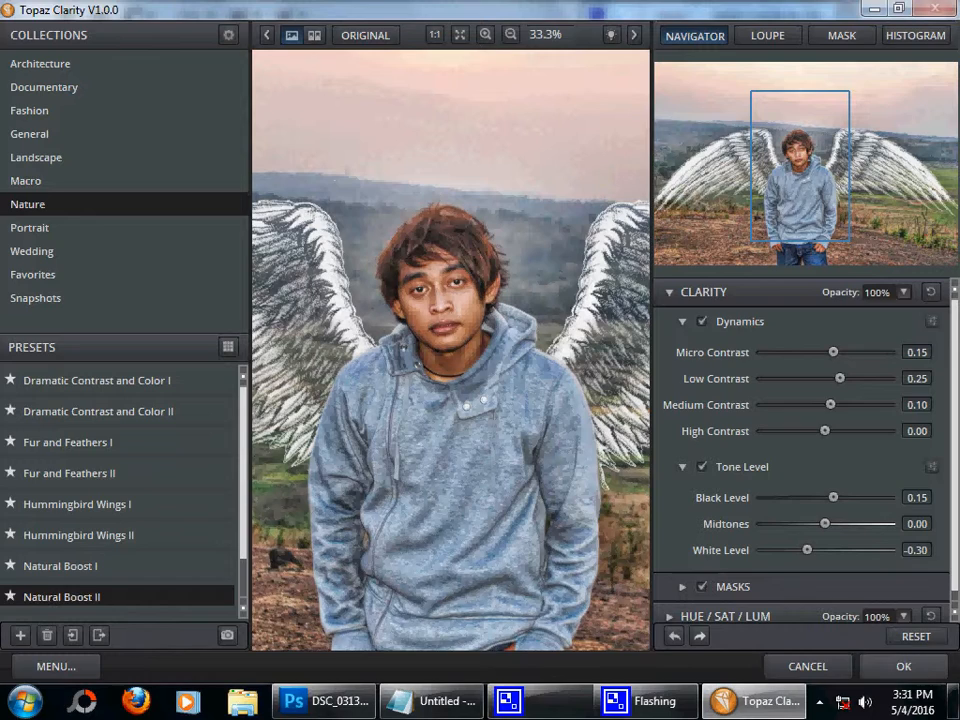
pyautogui.click(903, 666)
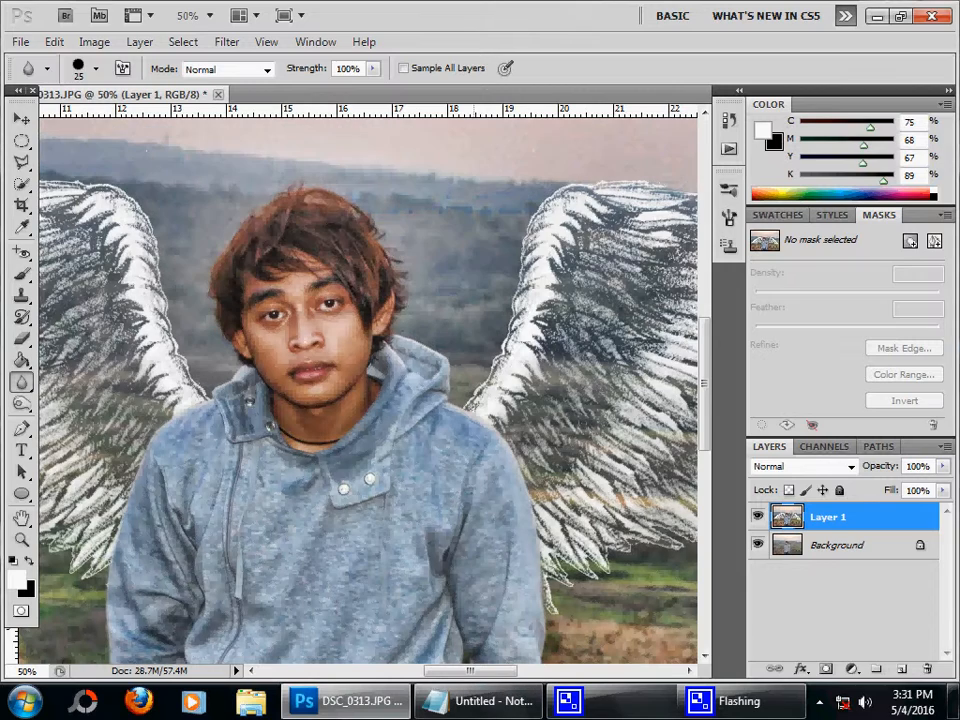
pyautogui.hotkey('ctrl', '-')
pyautogui.hotkey('ctrl', '-')
pyautogui.hotkey('ctrl', '-')
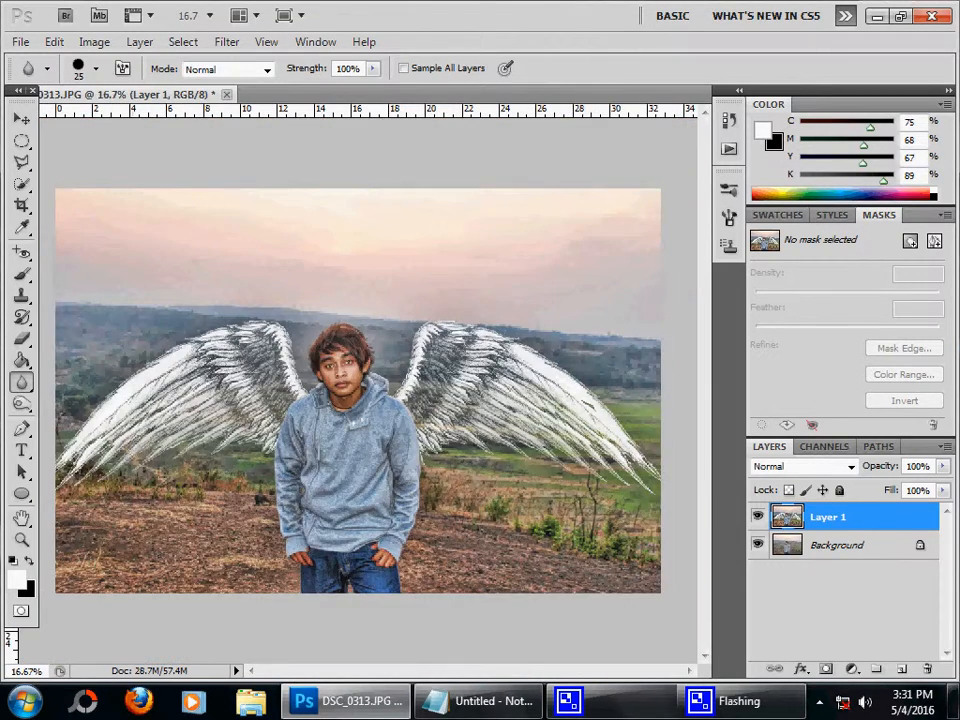
pyautogui.press('v')
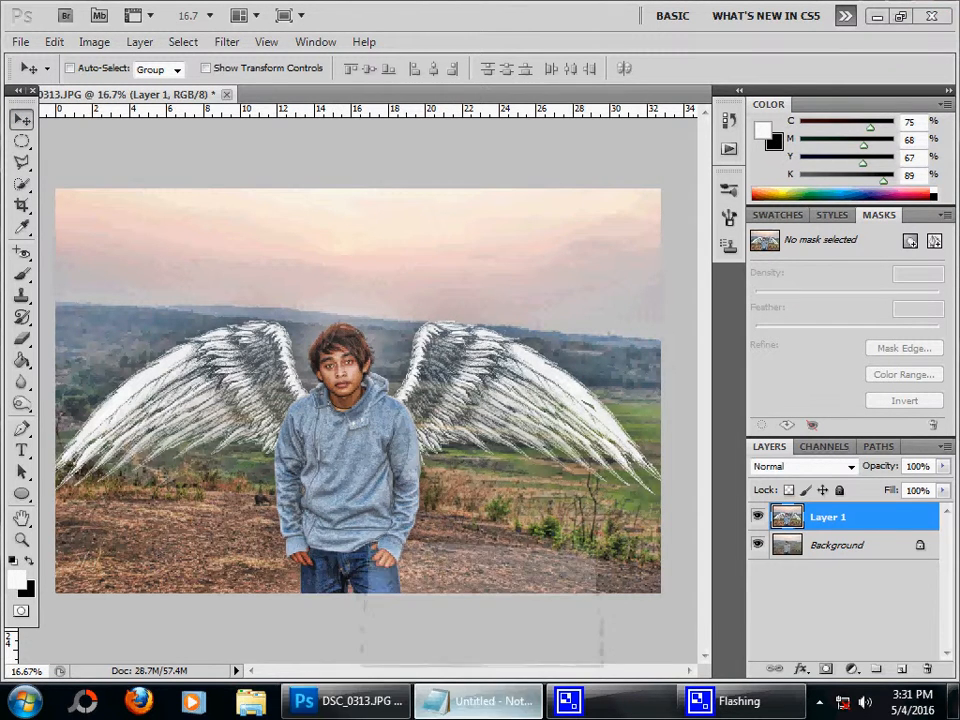
# Switch to Notepad to show the blog address belajar-photoshop-23.blogspot.com, reposition its window and minimize it
pyautogui.click(480, 701)
pyautogui.moveTo(420, 170); pyautogui.dragTo(291, 186)
pyautogui.click(223, 186)
pyautogui.click(406, 186)
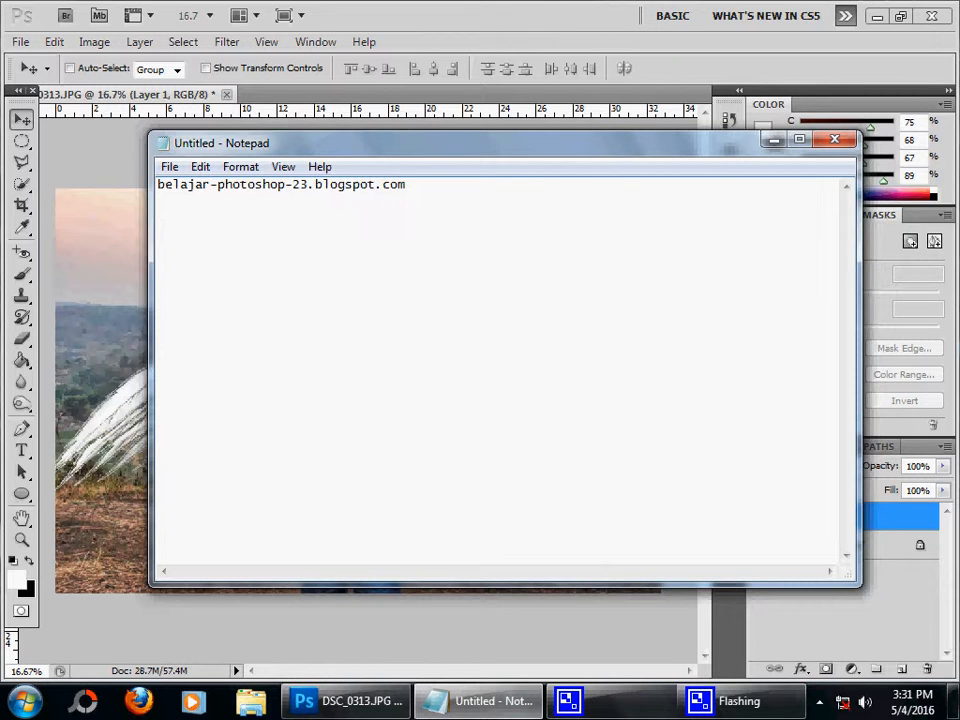
pyautogui.moveTo(744, 142); pyautogui.dragTo(730, 158)
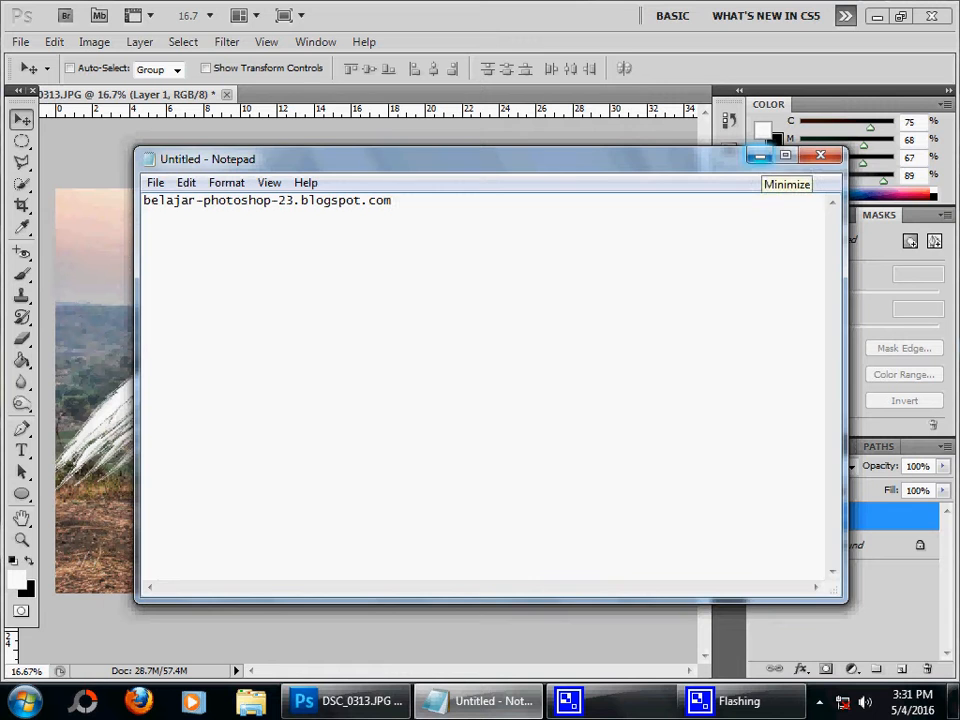
pyautogui.click(760, 156)
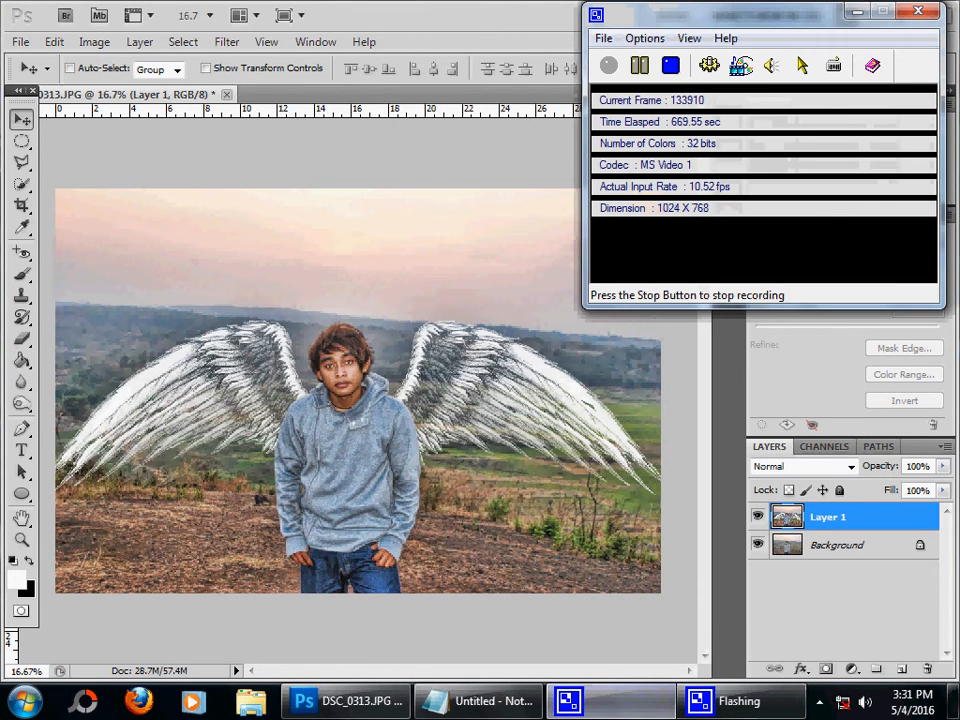